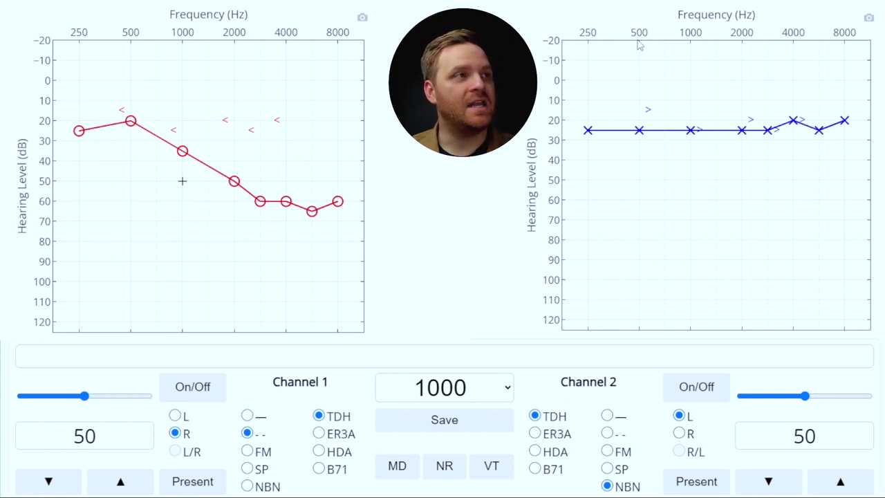
left_click(648, 112)
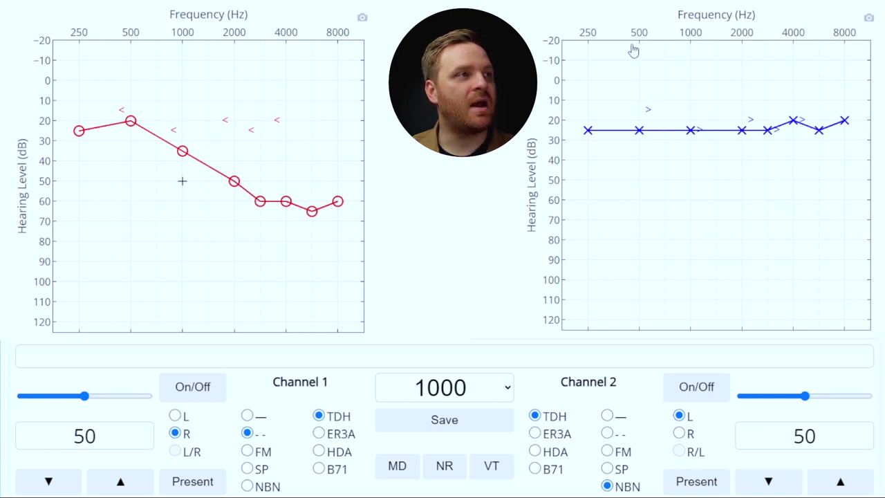
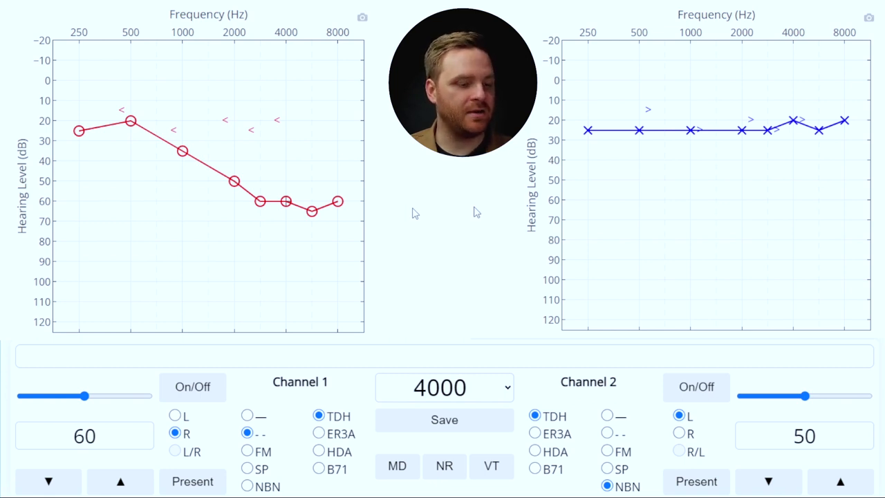
Turn on the left-ear narrowband masking noise at 4000 Hz, lower it to 20 dB, and raise it to 30 dB.
key("space")
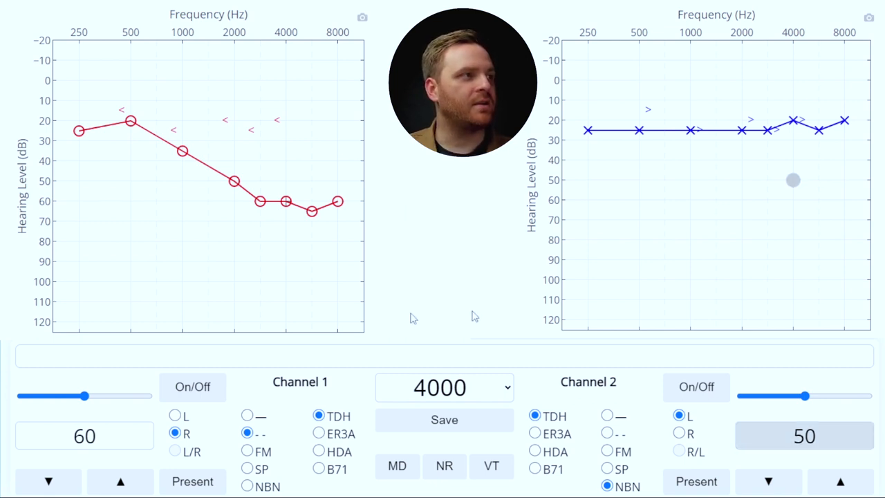
key("Down")
key("Down")
key("Down")
key("Down")
key("Down")
key("Down")
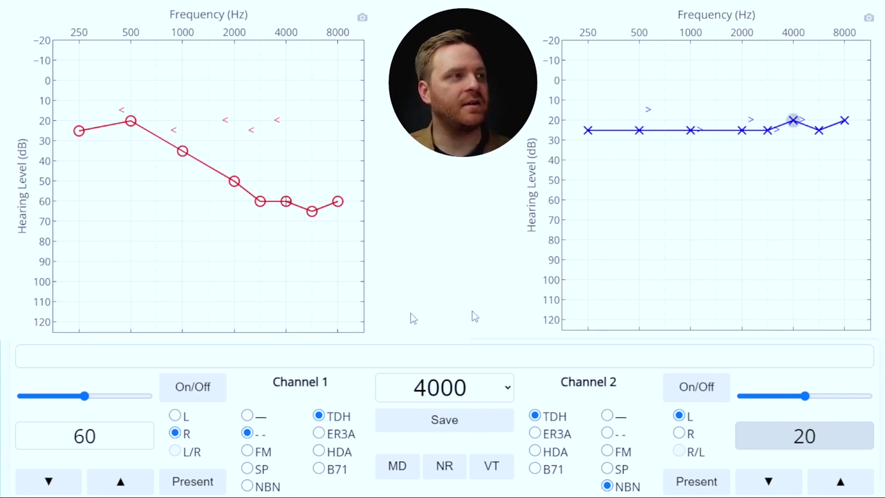
key("Up")
key("Up")
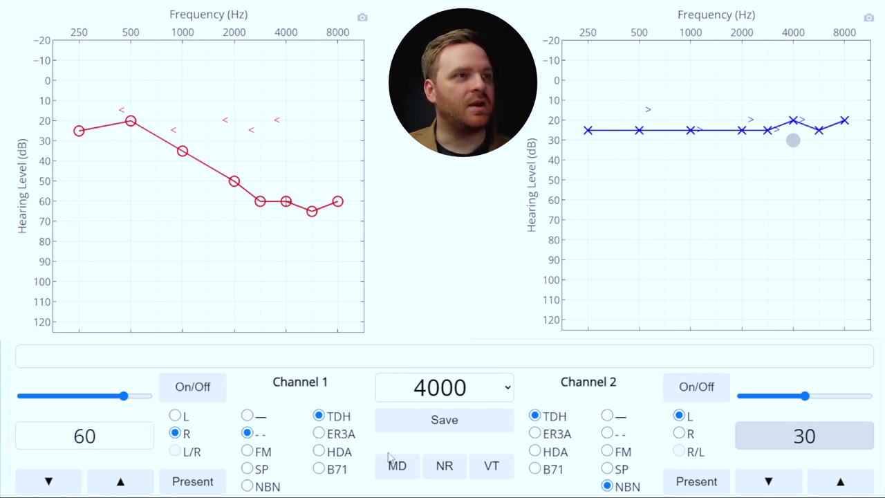
At 4000 Hz, raise the right-ear tone to 65 dB and the masking in 5 dB steps to 45 dB, and save the masked threshold.
key("Up")
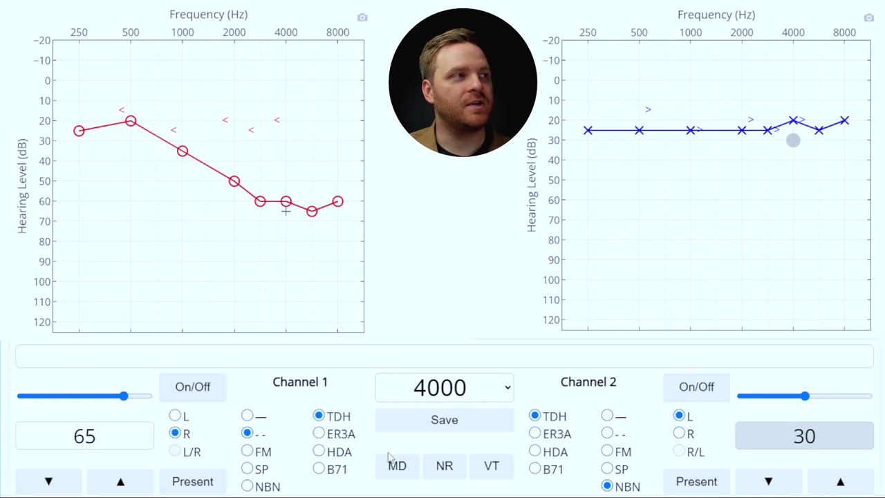
key("Up")
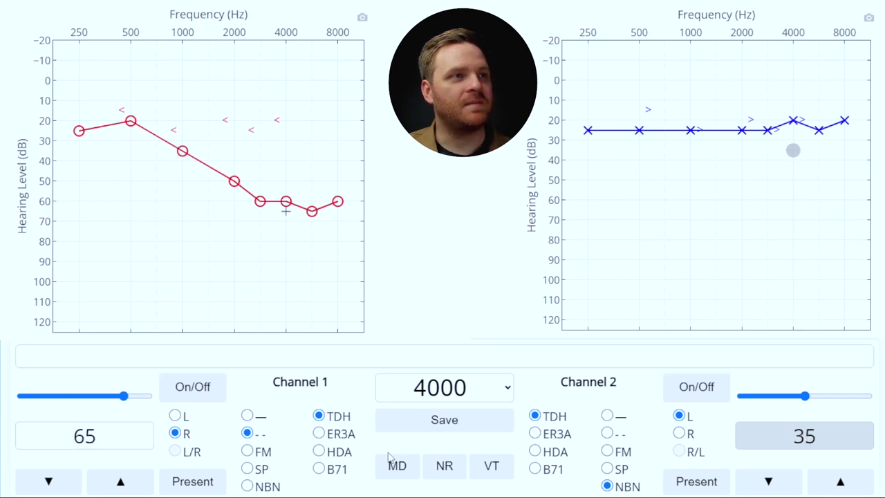
key("Up")
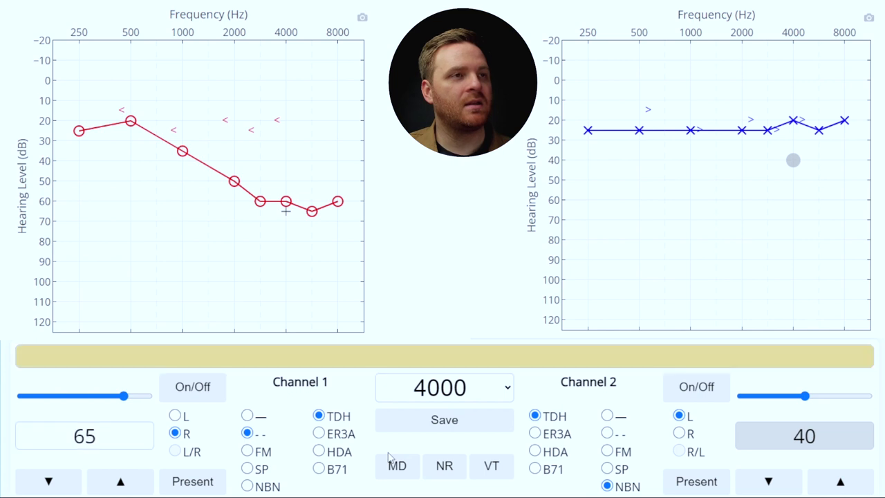
key("Up")
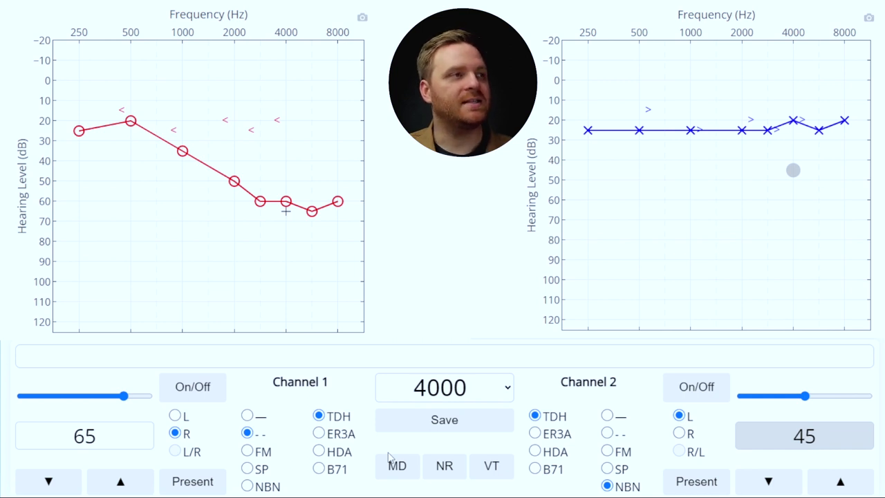
key("Return")
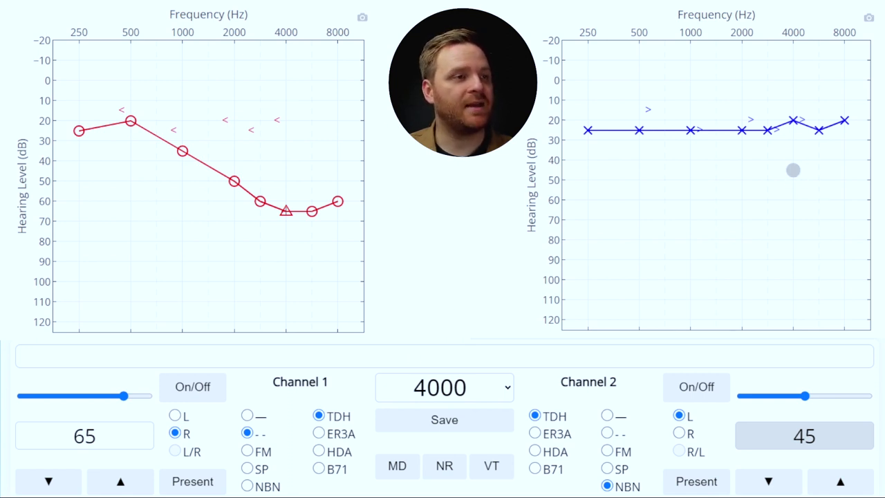
Switch the test frequency to 6000 Hz with the right-ear tone at 65 dB and the left-ear masking level at 35 dB.
key("Right")
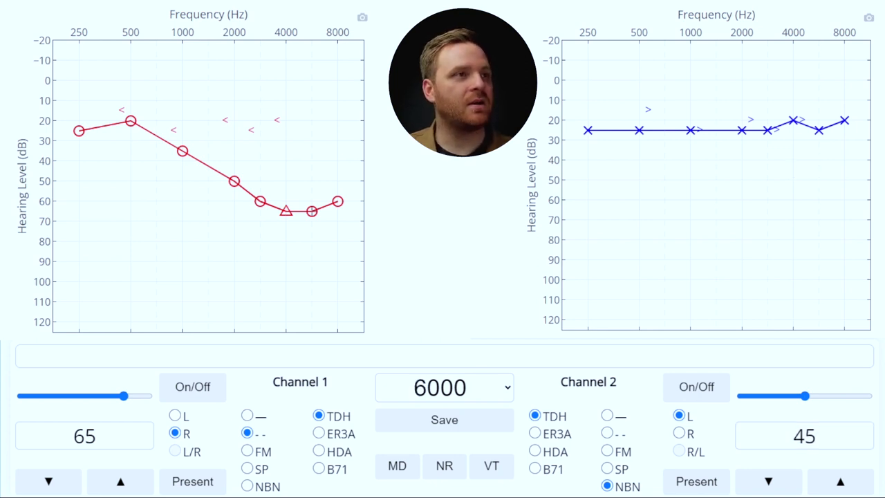
key("Down")
key("Up")
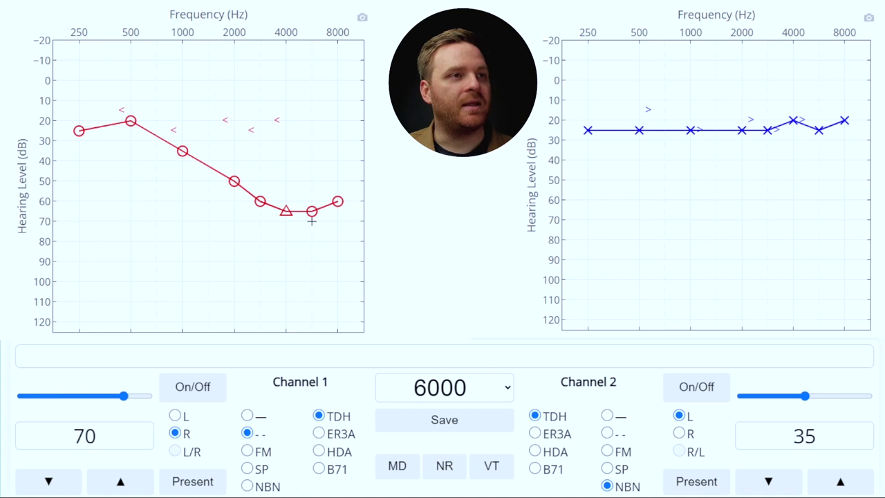
key("Down")
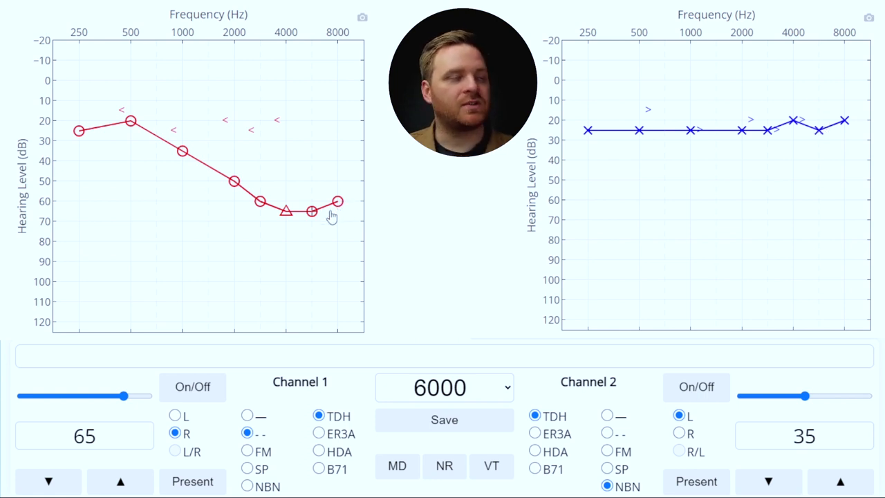
key("Down")
key("Up")
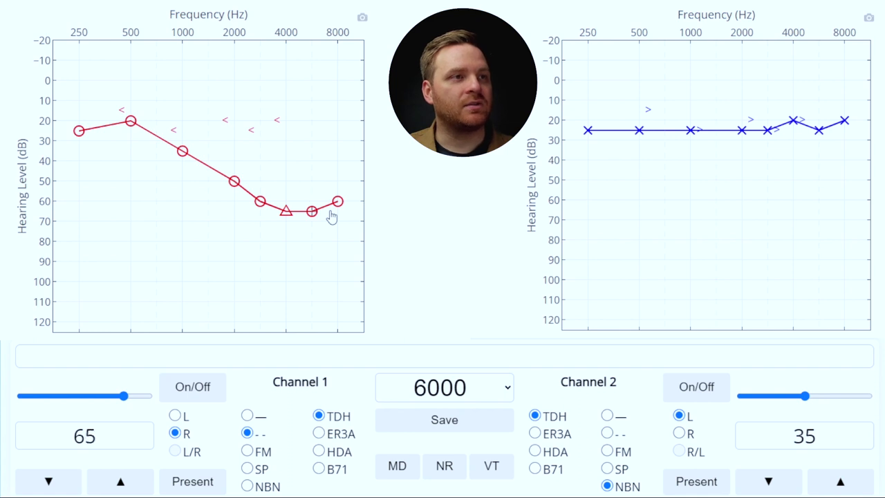
Turn on the left-ear masking noise at 6000 Hz, lower it to 25 dB, and bring it back up to 35 dB.
key("Tab")
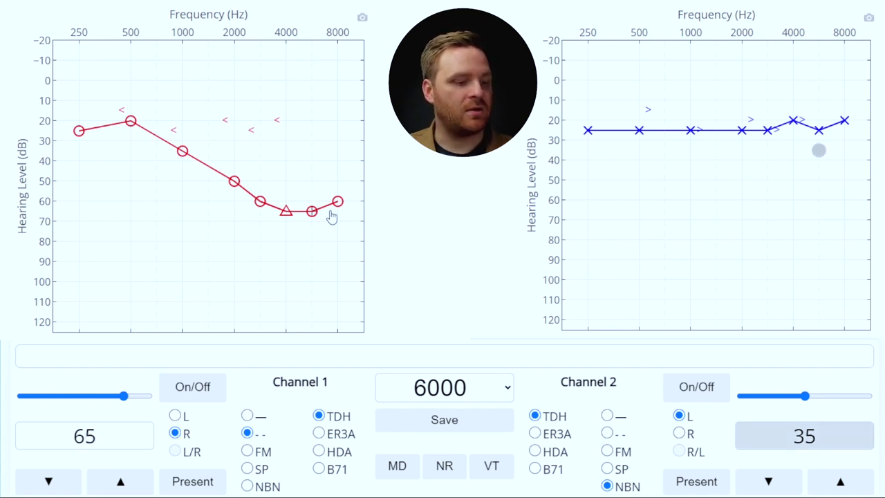
key("Down")
key("Down")
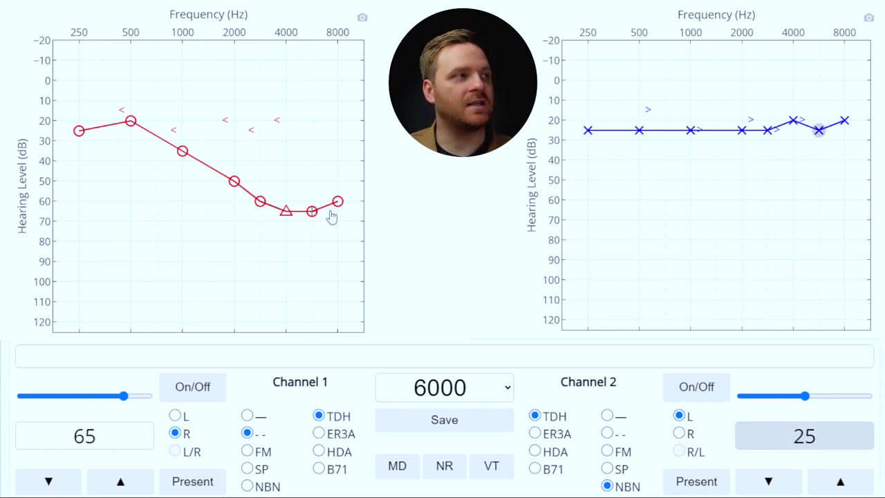
key("Up")
key("Up")
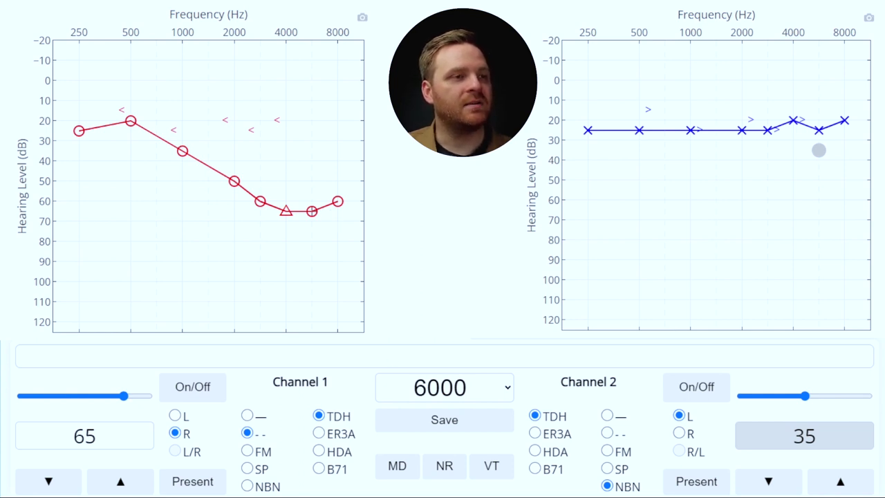
Present the 6000 Hz tone in the right ear at 65, 70 and 75 dB, raising the masking to 40 dB, and return the tone to 70 dB.
key("space")
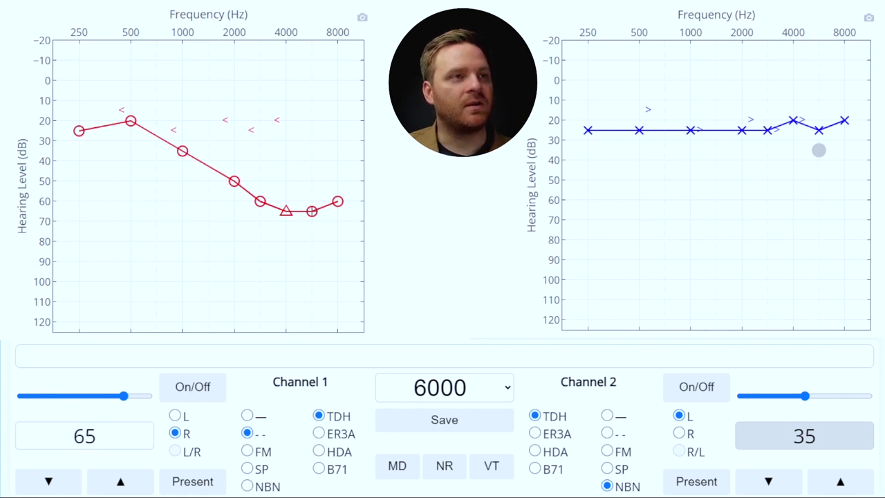
key("Up")
key("space")
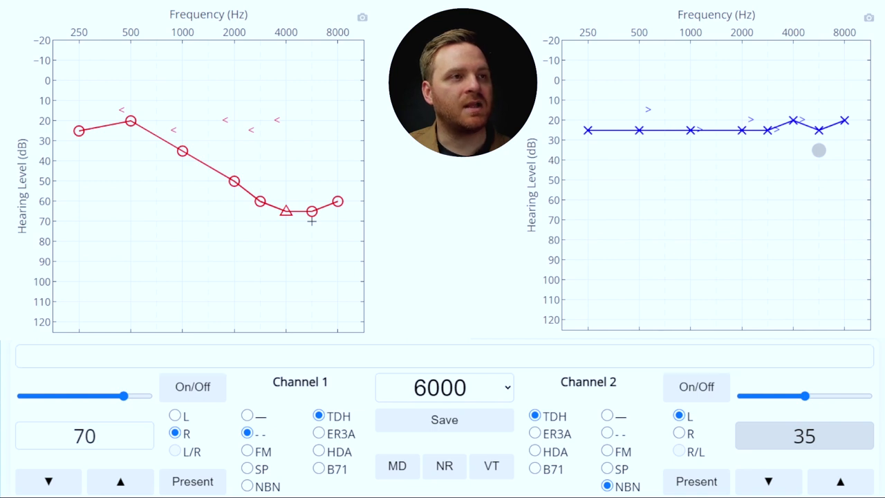
key("Page_Up")
key("space")
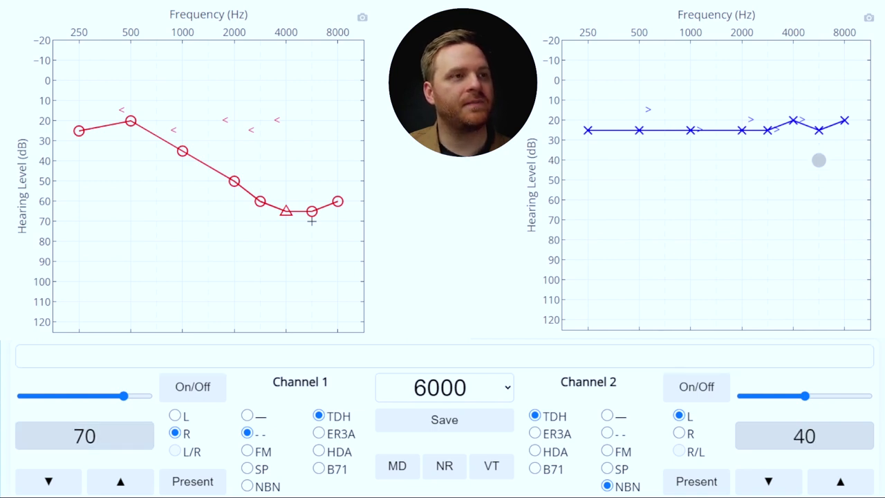
key("Up")
key("space")
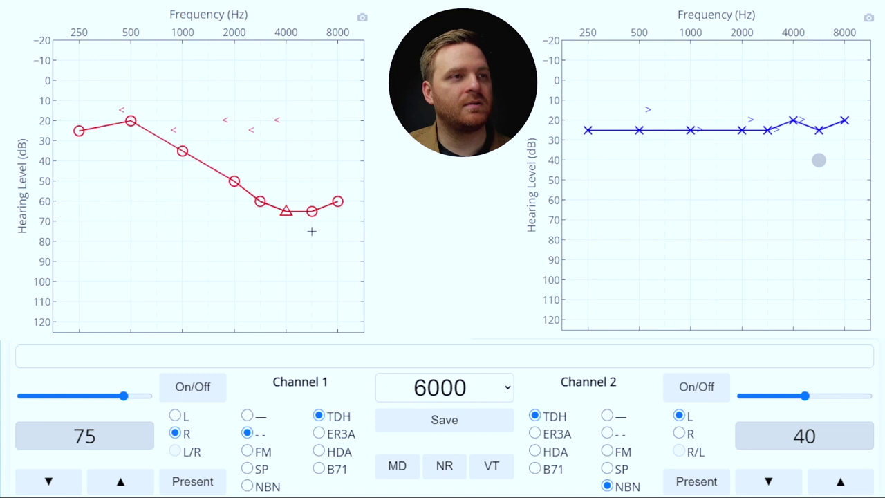
key("Down")
key("space")
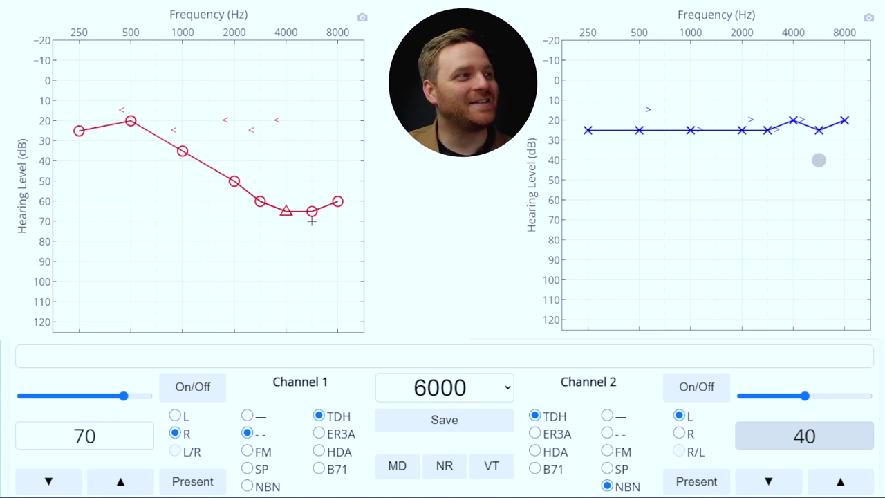
Raise the masking to 45 and 50 dB while presenting the 6000 Hz tone at 70 dB, and save the masked right-ear threshold.
key("Page_Up")
key("space")
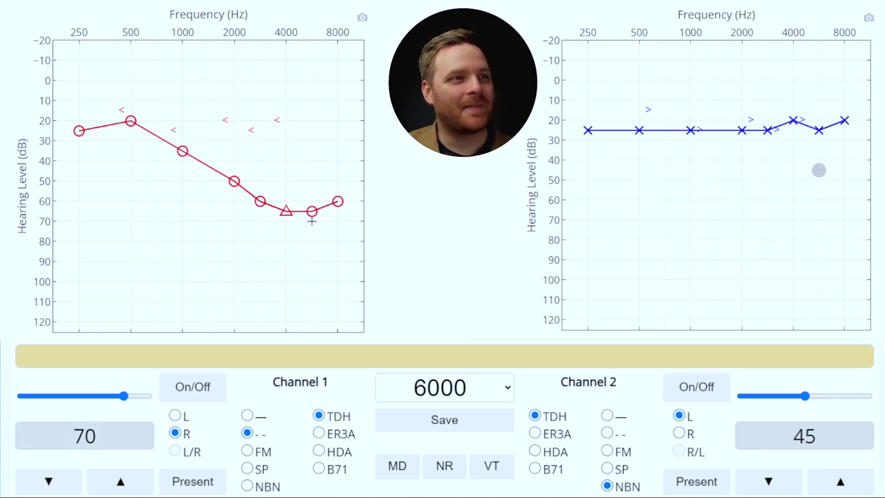
key("Page_Up")
key("space")
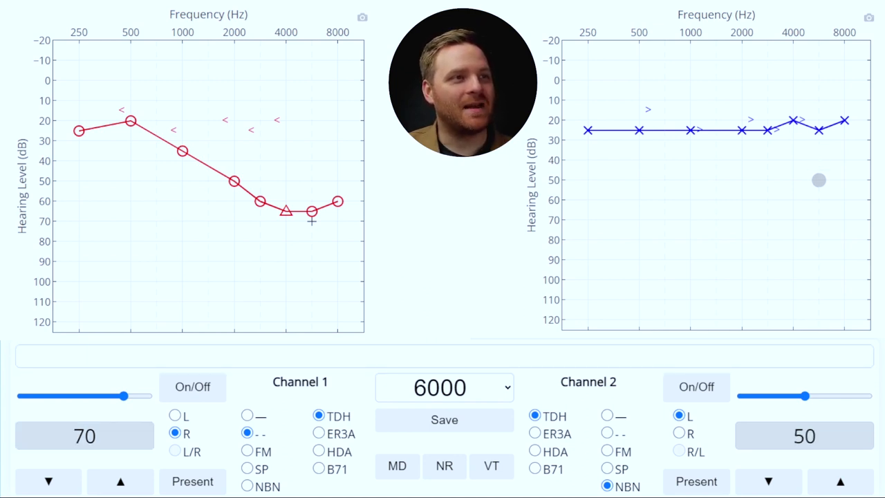
key("s")
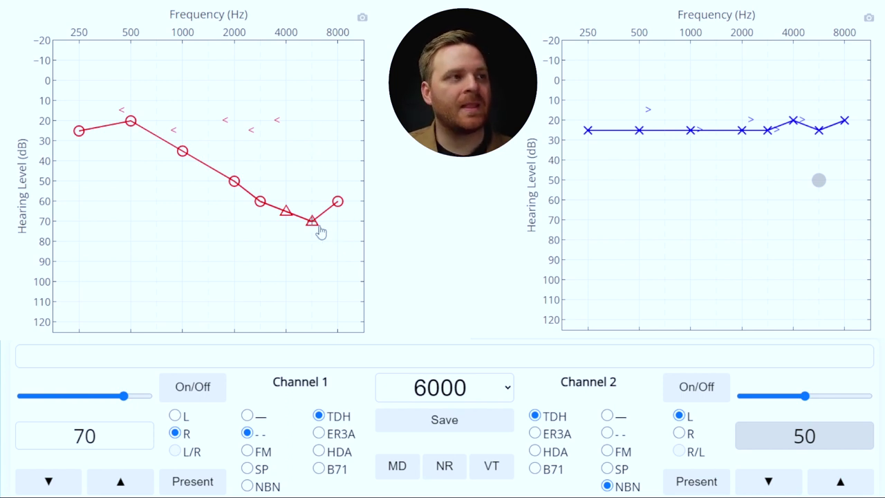
Switch to 8000 Hz, start the left-ear masking noise, lower it to 20 dB, and raise it to 30 dB.
key("Right")
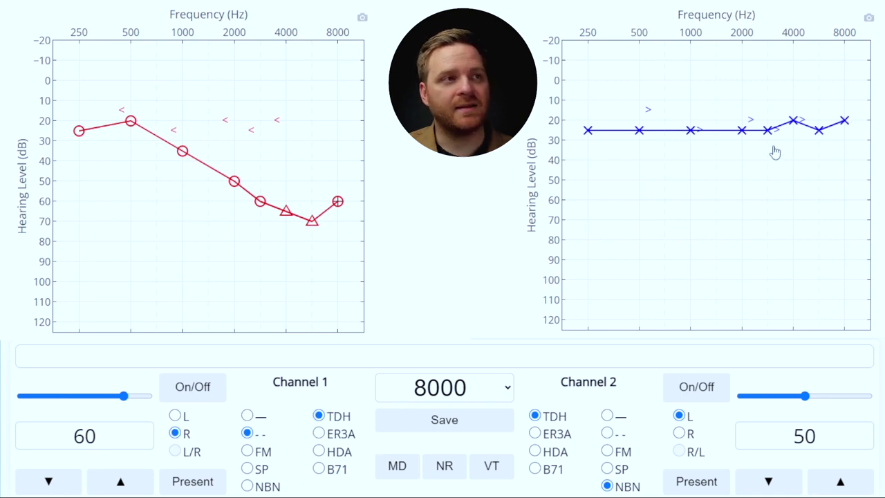
key("Down")
key("Down")
key("Down")
key("Down")
key("Down")
key("Down")
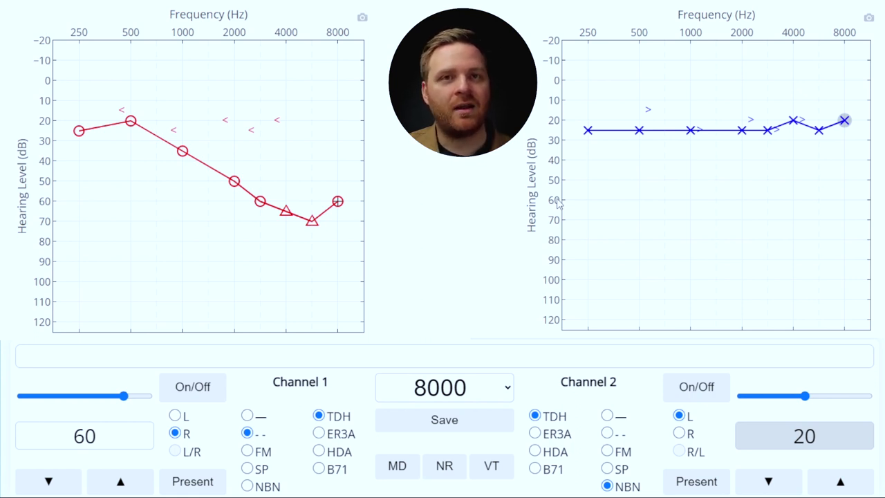
key("Up")
key("Up")
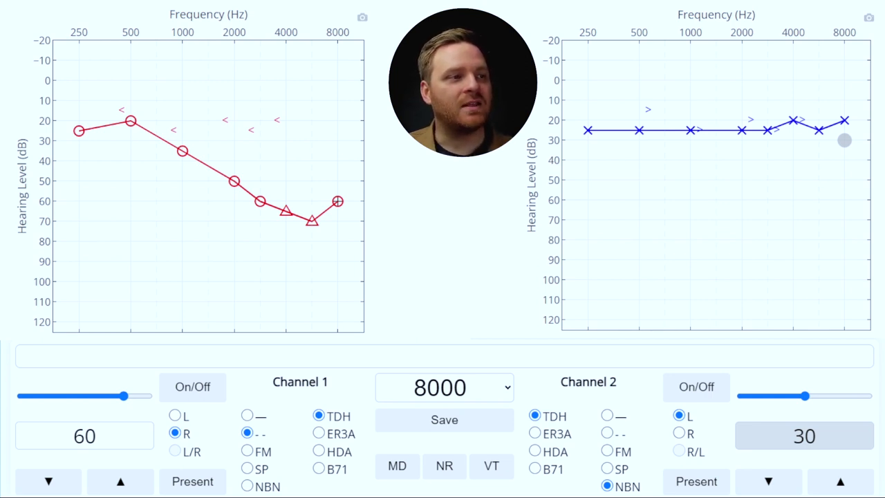
Present the 8000 Hz tone at 60 dB while raising the masking in 5 dB steps to 45 dB, and save the masked right-ear threshold.
key("space")
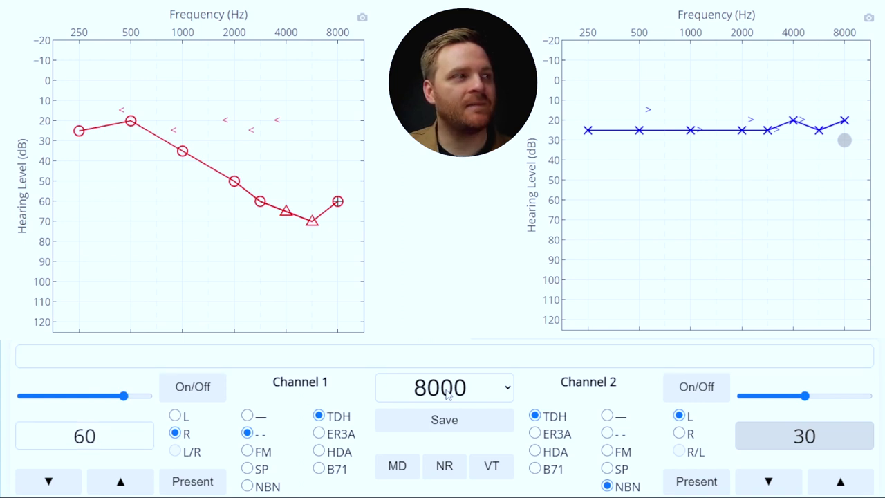
key("Up")
key("space")
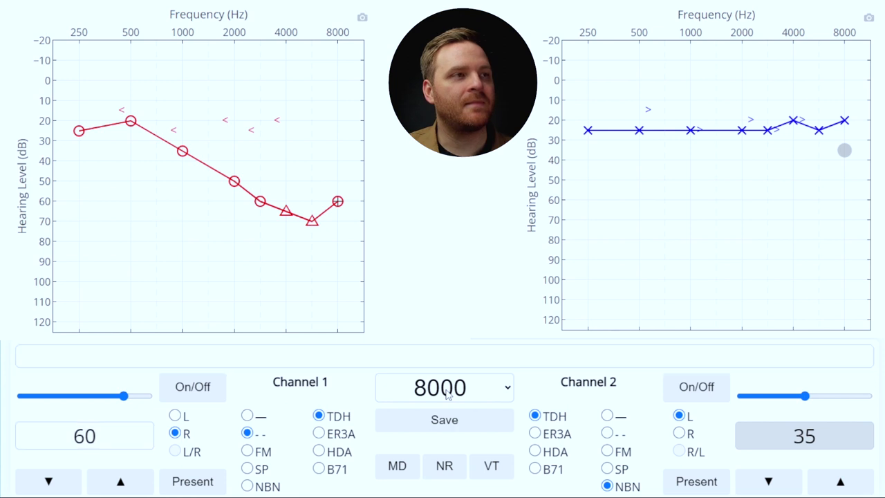
key("Up")
key("space")
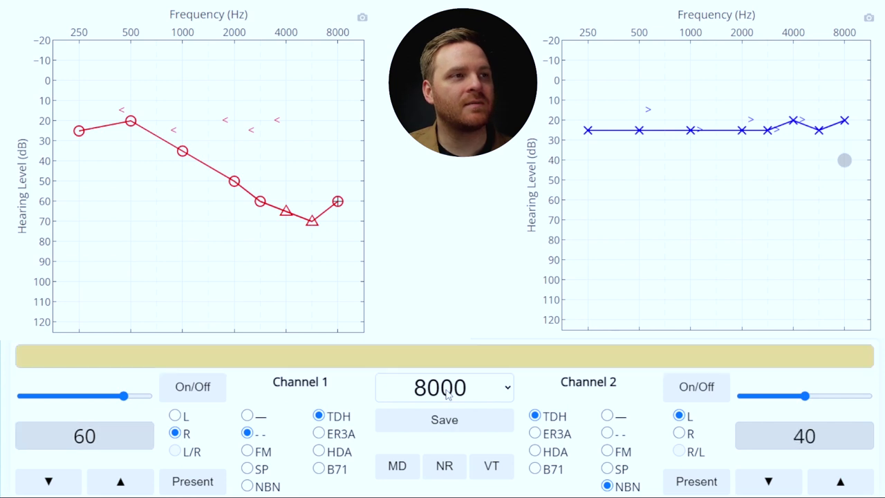
key("Up")
key("space")
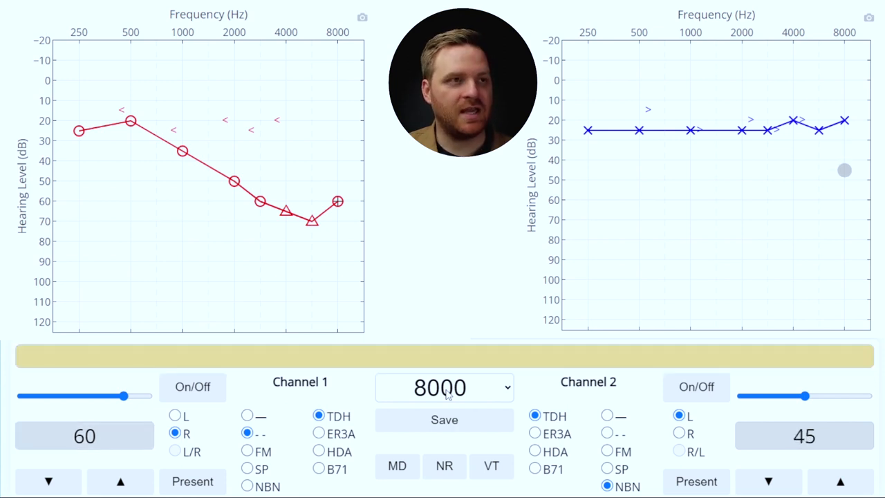
key("s")
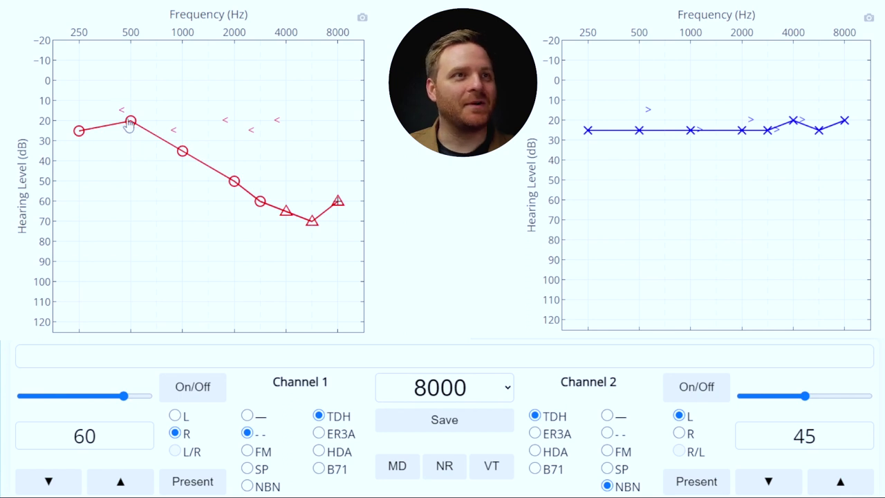
Switch the test frequency to 500 Hz and bring the right-ear tone level to 55 dB.
key("Up")
key("Up")
key("Left")
key("Left")
key("Left")
key("Down")
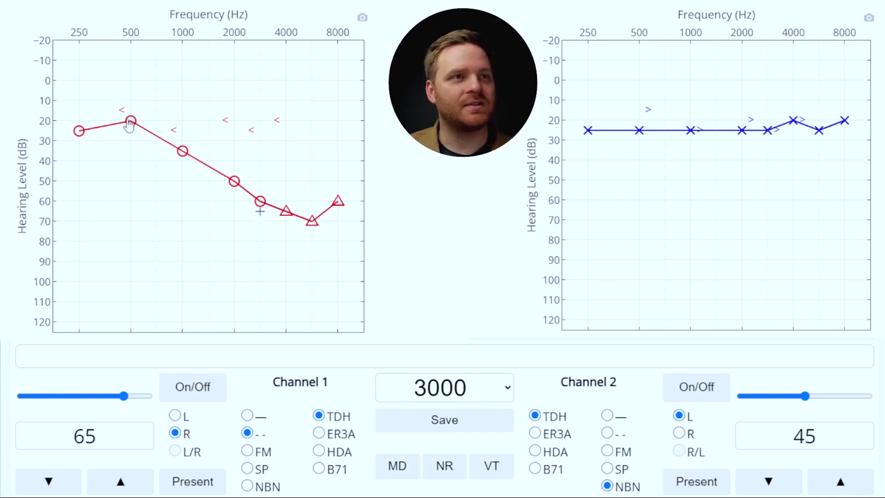
key("Down")
key("Down")
key("Left")
key("Left")
key("Left")
key("Left")
key("Left")
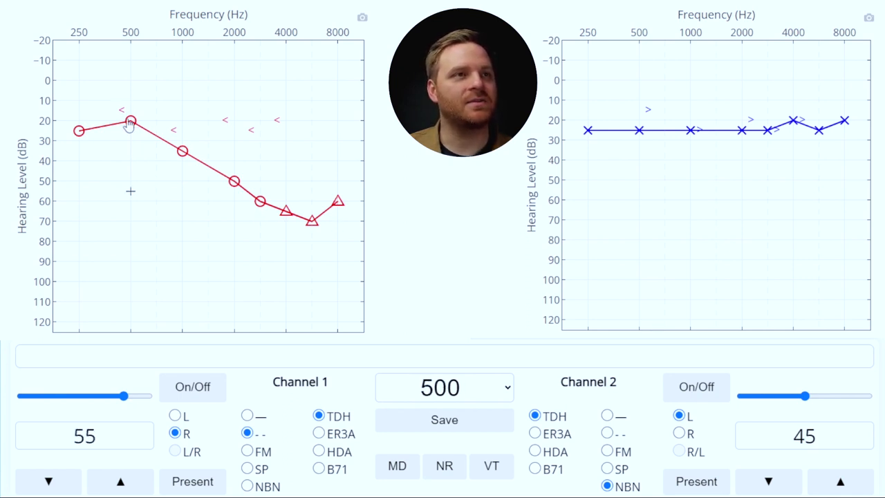
Lower the right-ear tone to 15 dB at 500 Hz and set channel 1 to the B71 bone-conduction transducer.
key("Down")
key("Down")
key("Down")
key("Down")
key("Down")
key("Down")
key("Down")
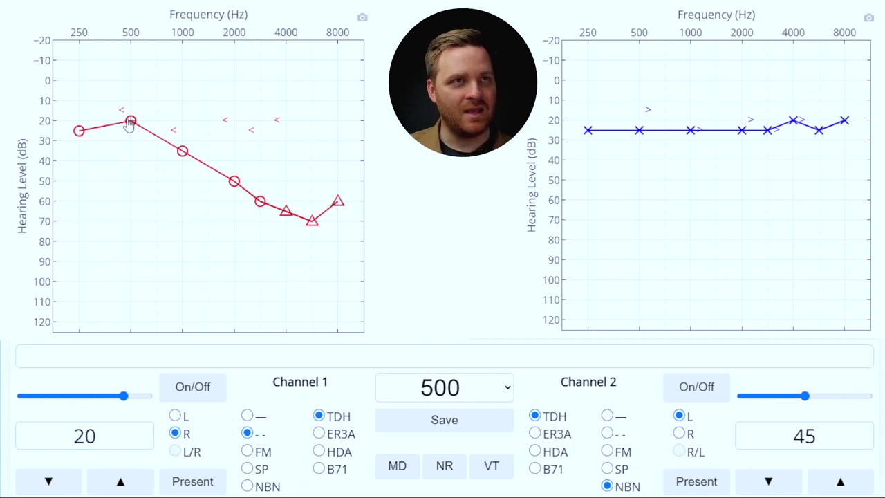
key("Down")
key("b")
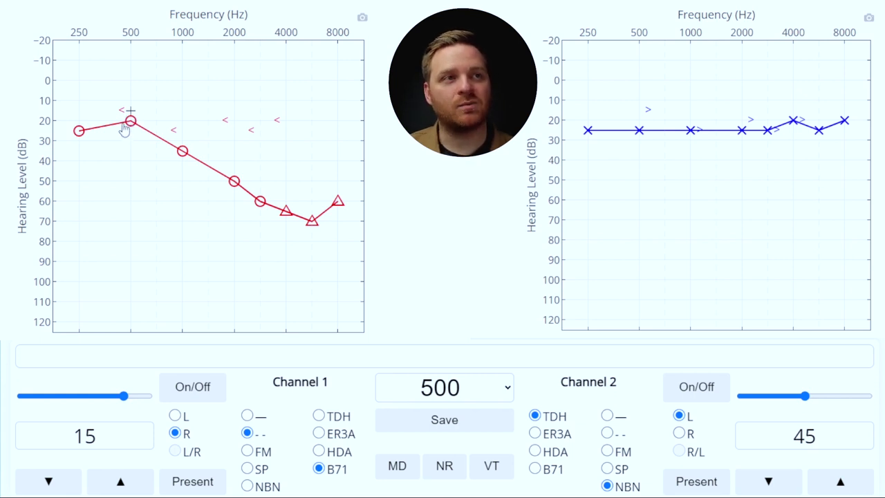
Move the right-ear bone-conduction tone to 1000 Hz at 25 dB, and on to 2000 Hz at 20 dB.
key("Right")
key("Up")
key("Up")
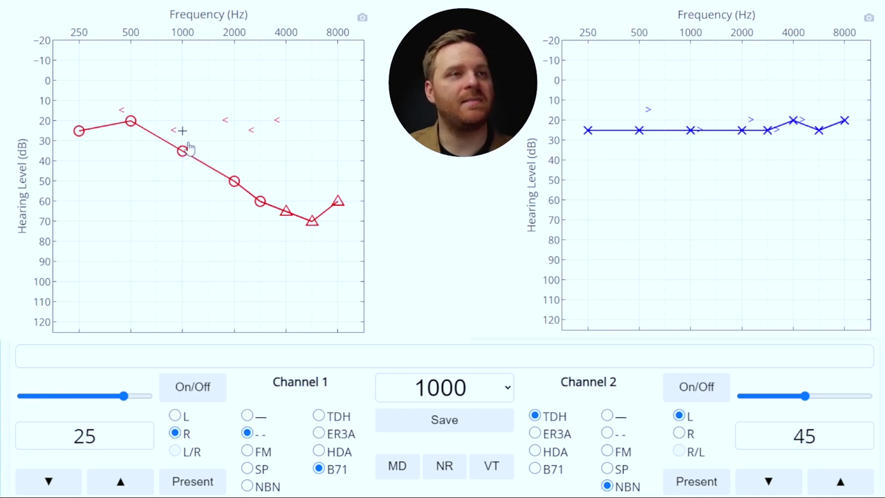
key("Right")
key("Right")
key("Down")
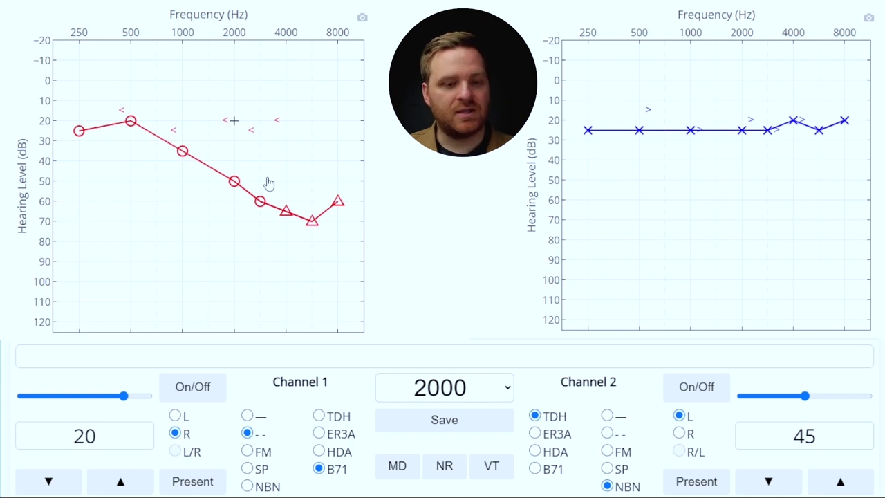
Start the left-ear masking noise at 2000 Hz, lower it to 25 dB, and raise it to 35 dB.
key("space")
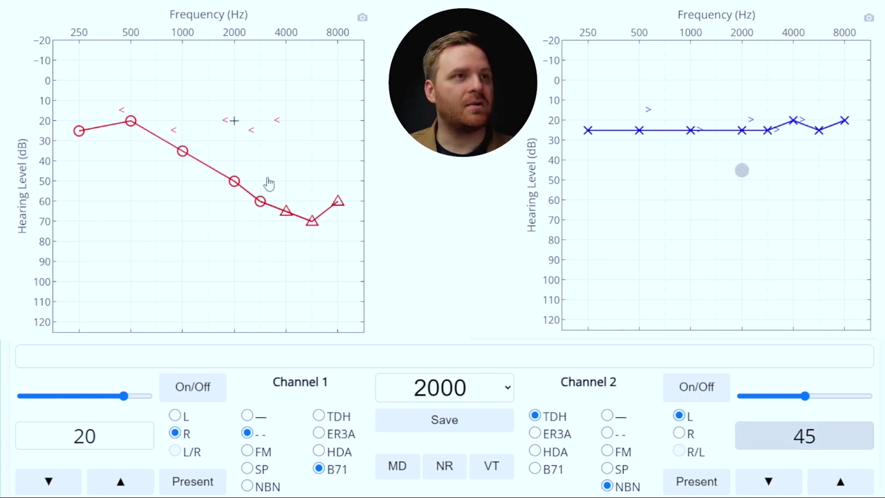
key("Down")
key("Down")
key("Down")
key("Down")
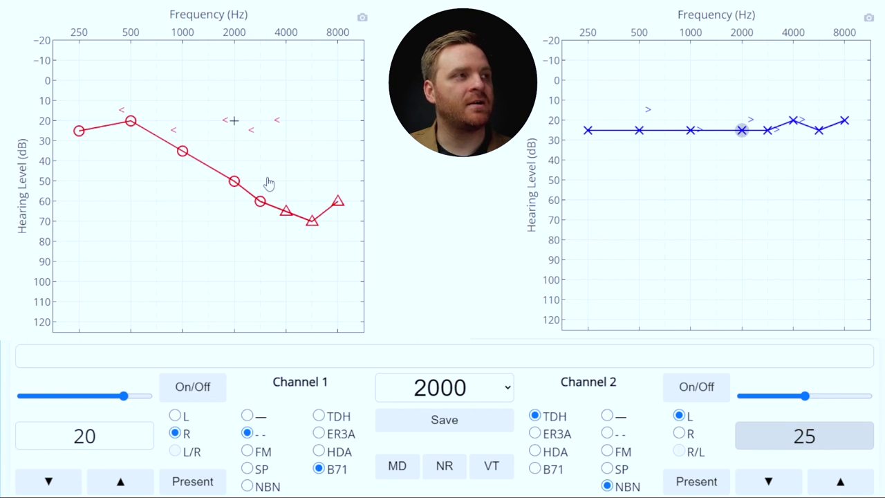
key("Down")
key("Down")
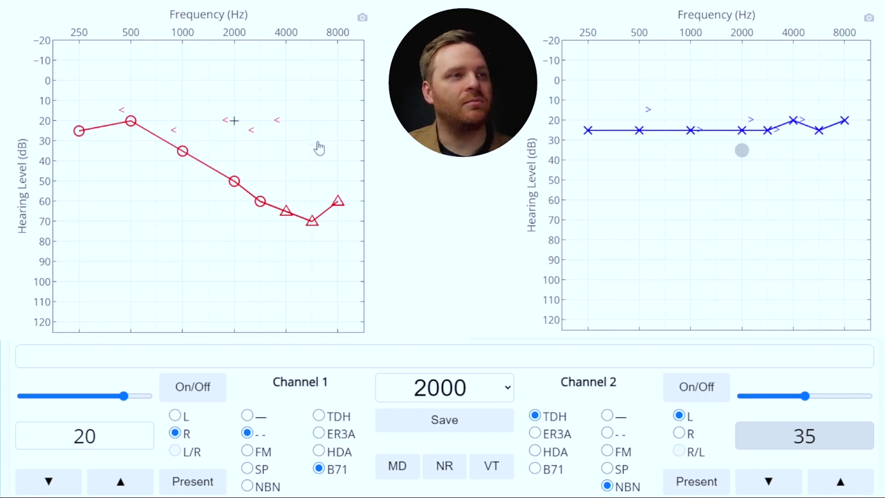
Raise the 2000 Hz bone-conduction tone in 5 dB steps to 35 dB, with the masking increased to 40 dB.
left_click(399, 444)
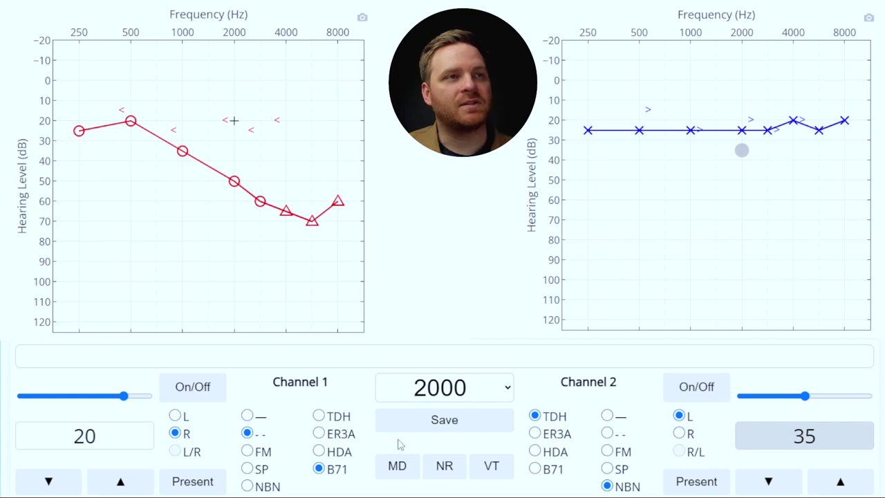
key("Up")
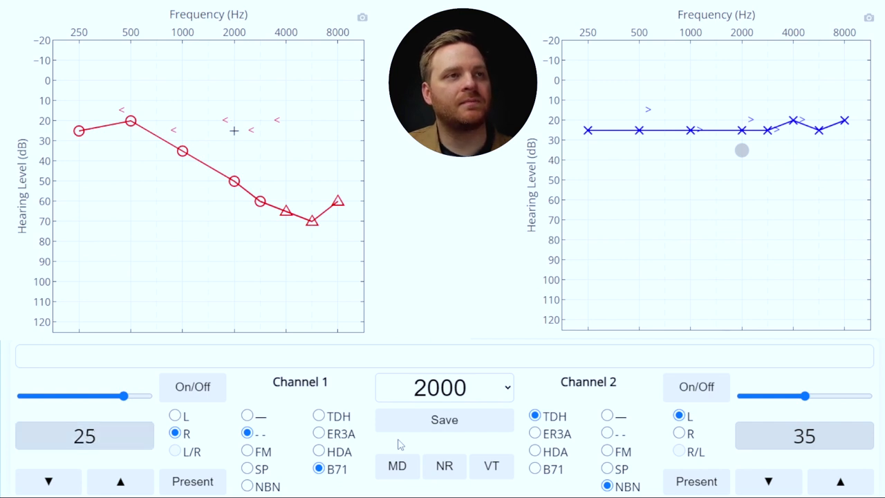
key("Up")
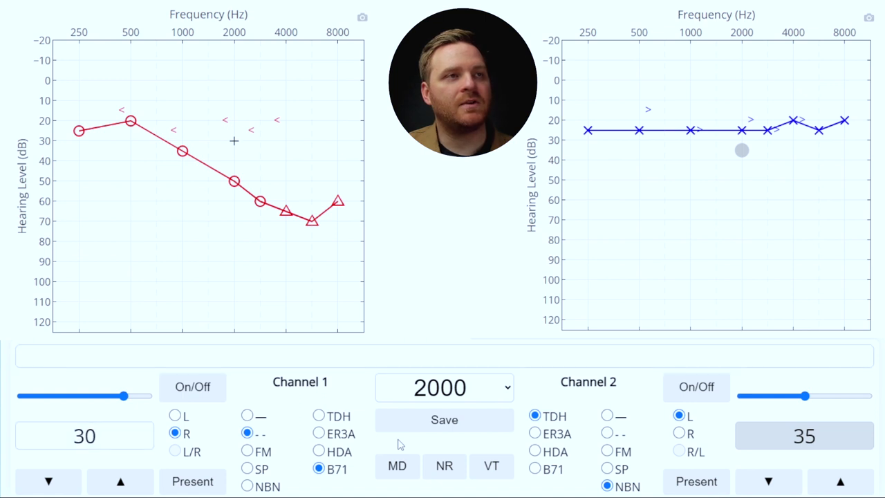
key("Page_Up")
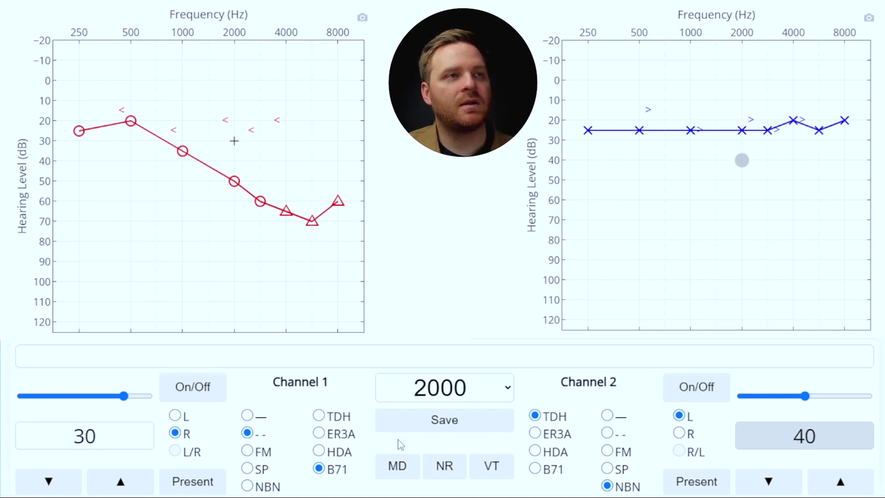
key("Up")
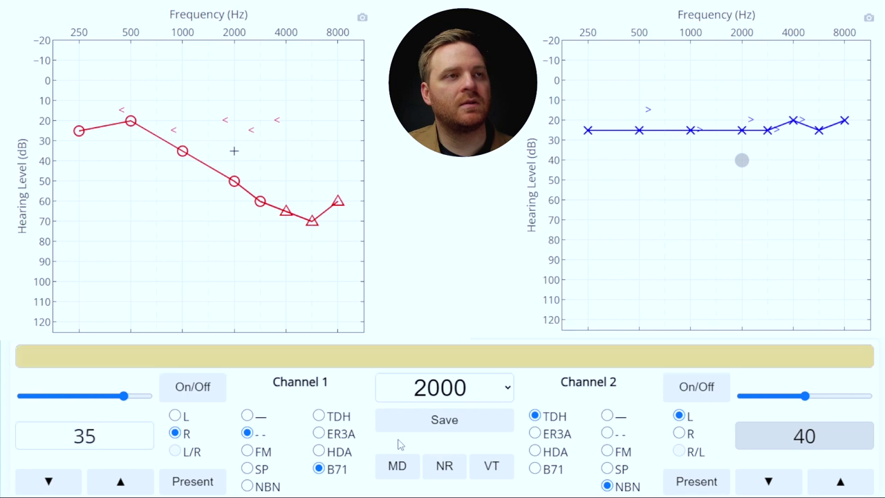
Present the 2000 Hz tone while raising the masking to 45 and 50 dB and the tone to 40 and 45 dB.
key("Page_Up")
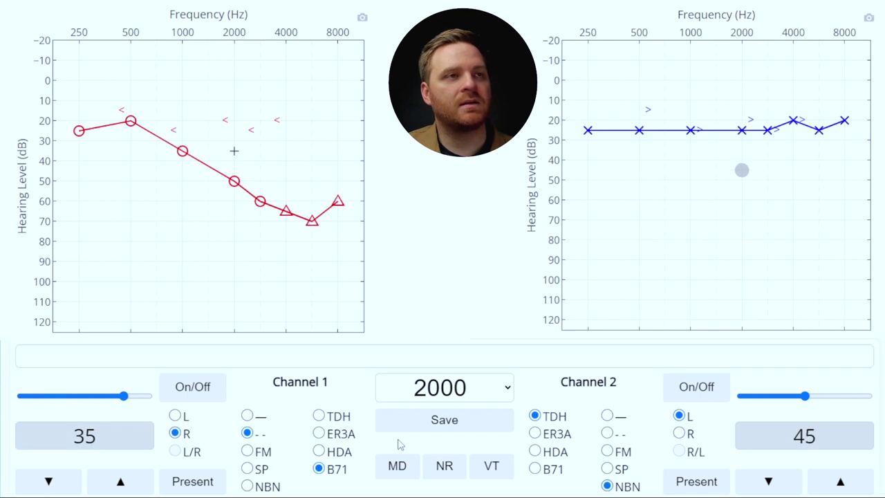
key("space")
key("Up")
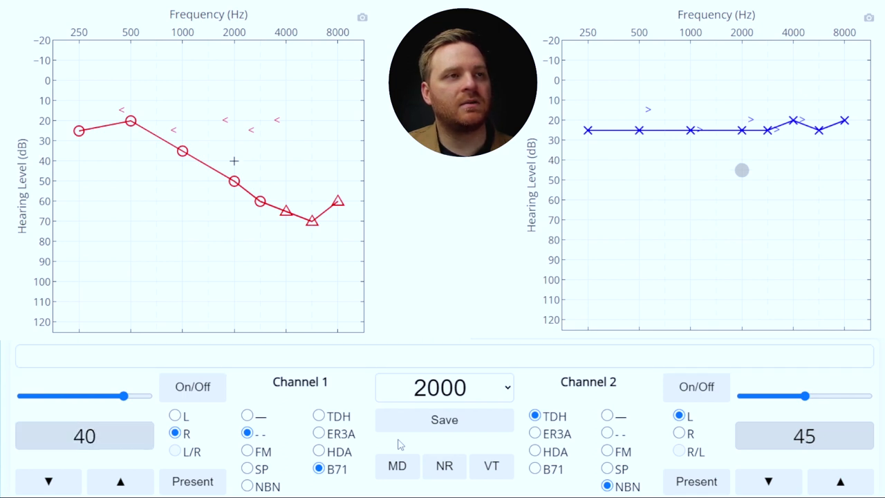
key("space")
key("Page_Up")
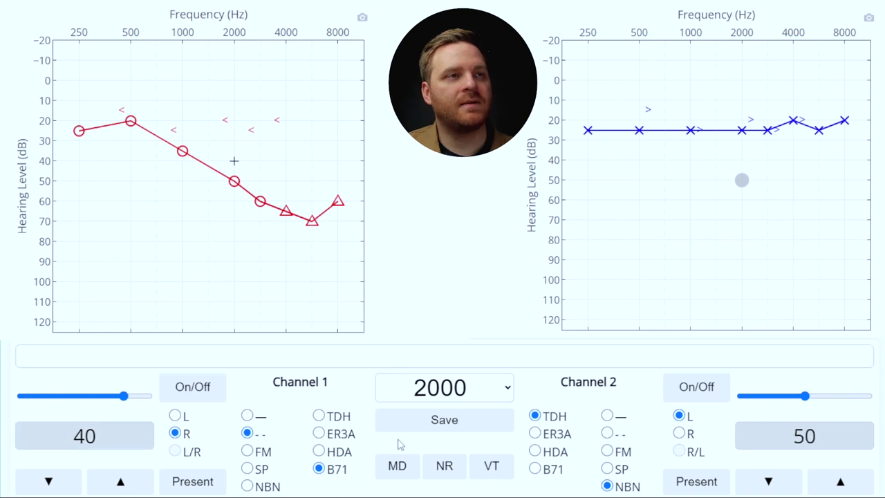
key("space")
key("Up")
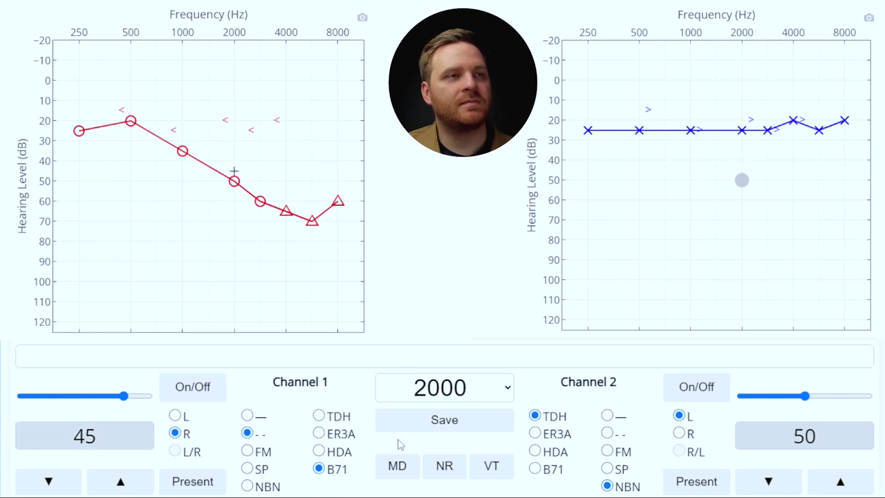
Present the 2000 Hz tone at 45 dB while raising the masking in 5 dB steps to 65 dB, and save the masked bone-conduction threshold.
key("space")
key("Page_Up")
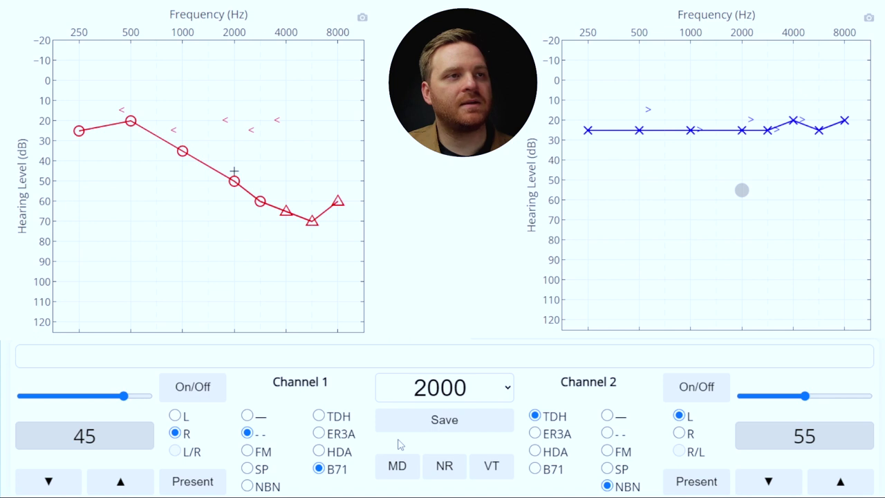
key("space")
key("Page_Up")
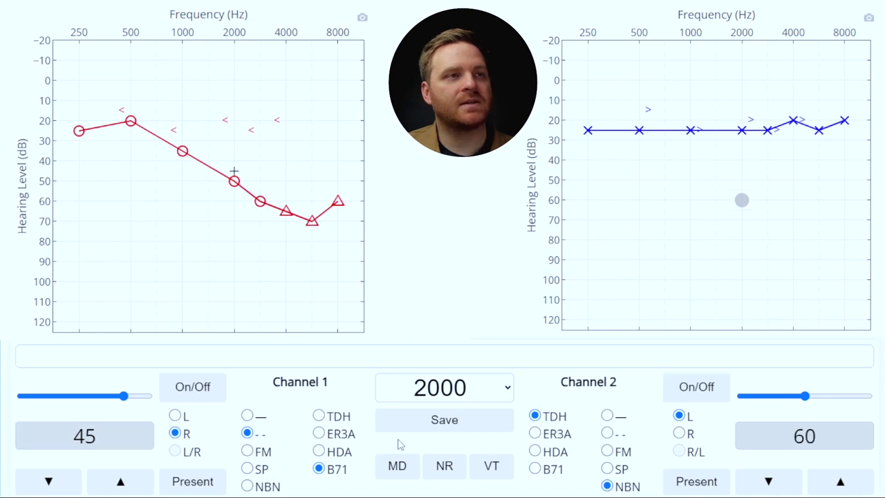
key("space")
key("Page_Up")
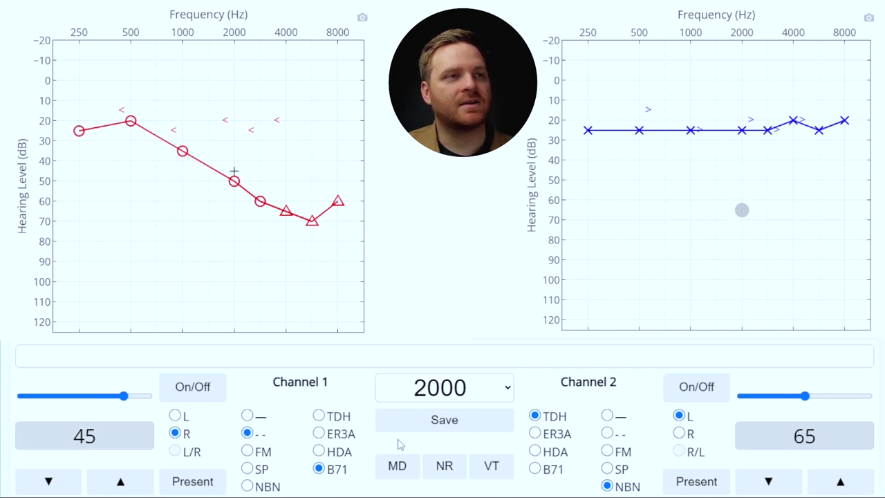
key("space")
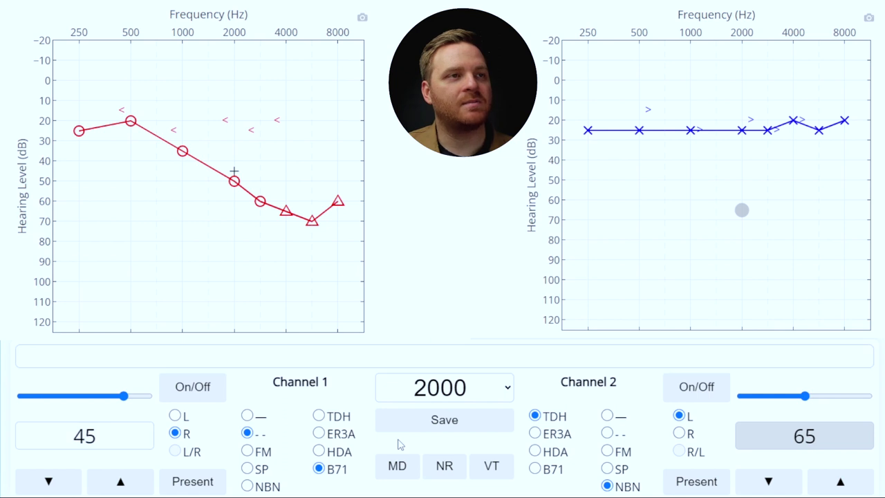
key("s")
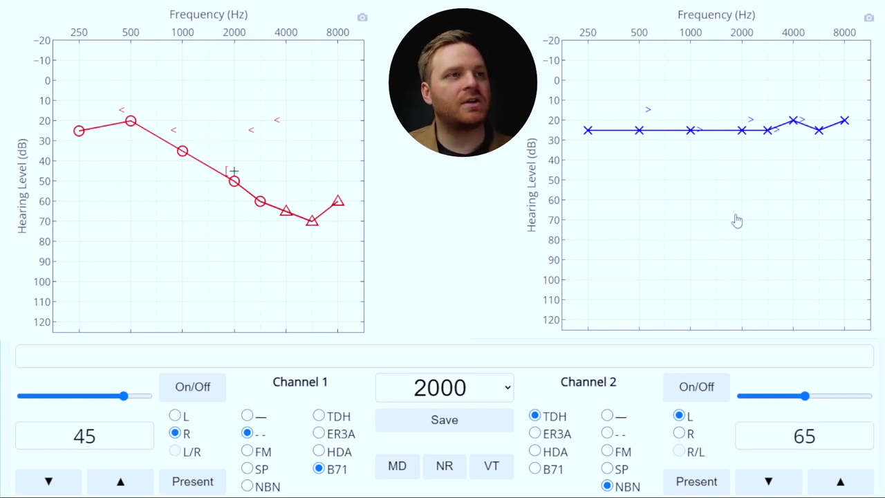
Switch to 3000 Hz and lower the right-ear bone-conduction tone to 25 dB and the masking level to 45 dB.
key("Right")
key("Down")
key("Down")
key("Down")
key("Down")
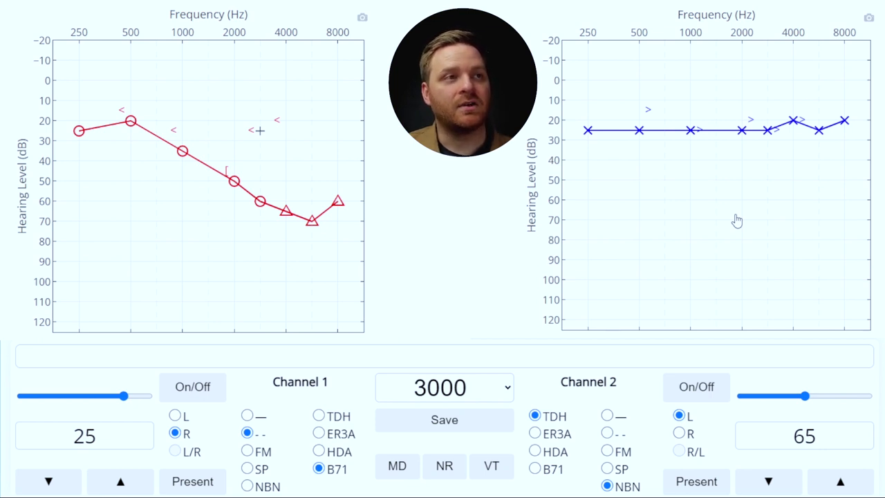
key("Page_Down")
key("Page_Down")
key("Page_Down")
key("Page_Down")
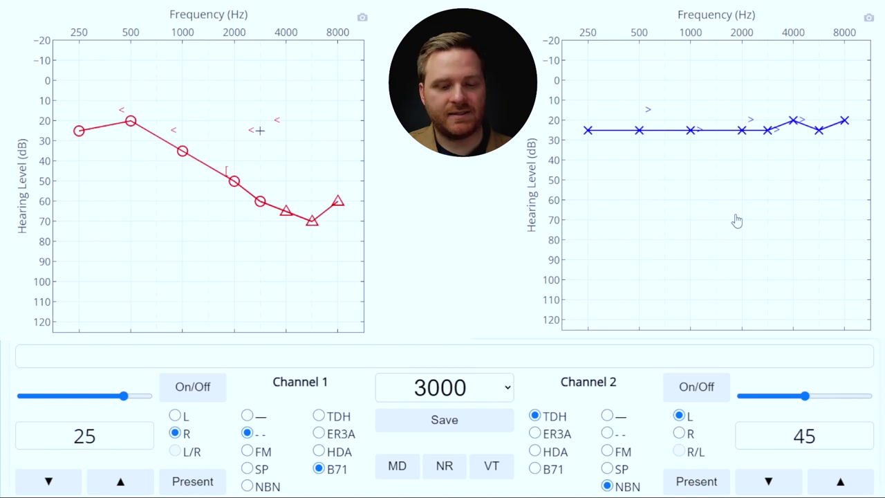
Start the left-ear masking noise at 3000 Hz, lower it to 25 dB, and raise it to 35 dB.
key("Down")
key("Down")
key("Down")
key("Down")
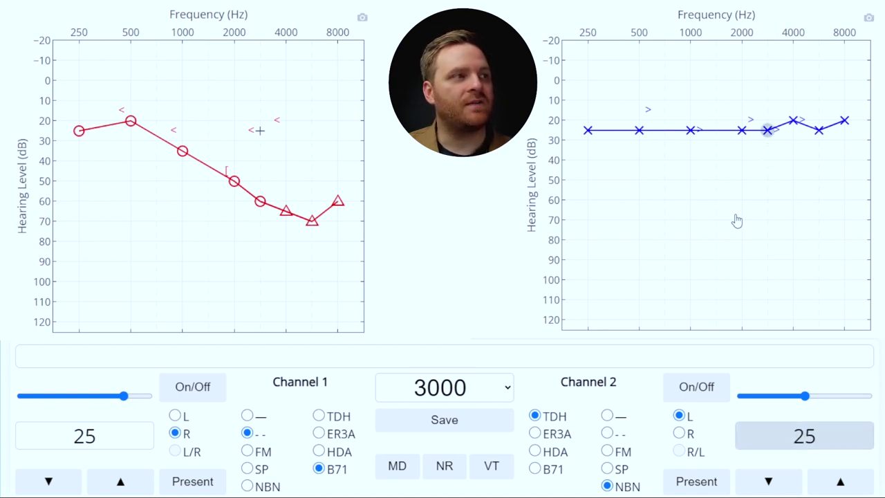
key("Up")
key("Up")
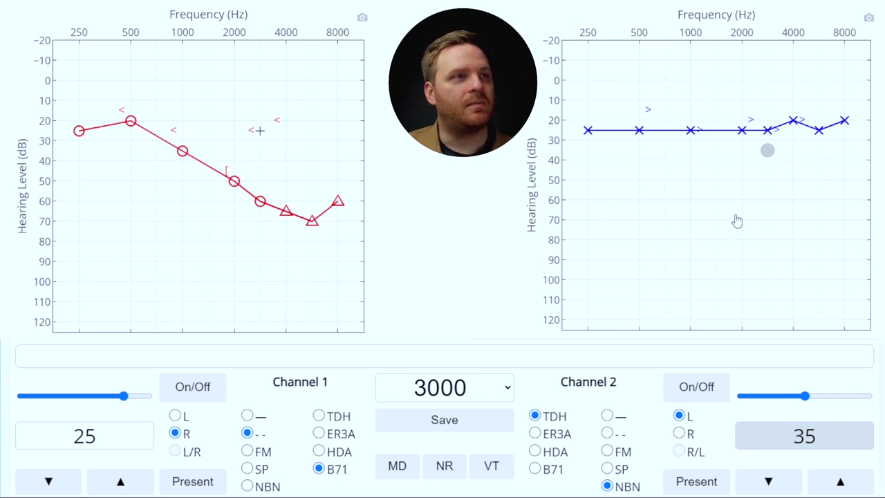
Present the 3000 Hz bone-conduction tone at 25, 30 and 35 dB, raise the masking to 40 dB, and present the tone again.
key("space")
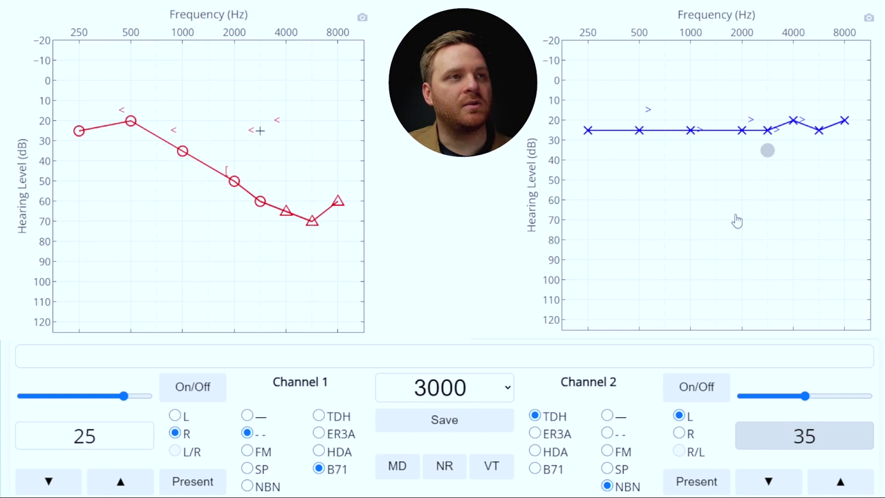
key("Up")
key("space")
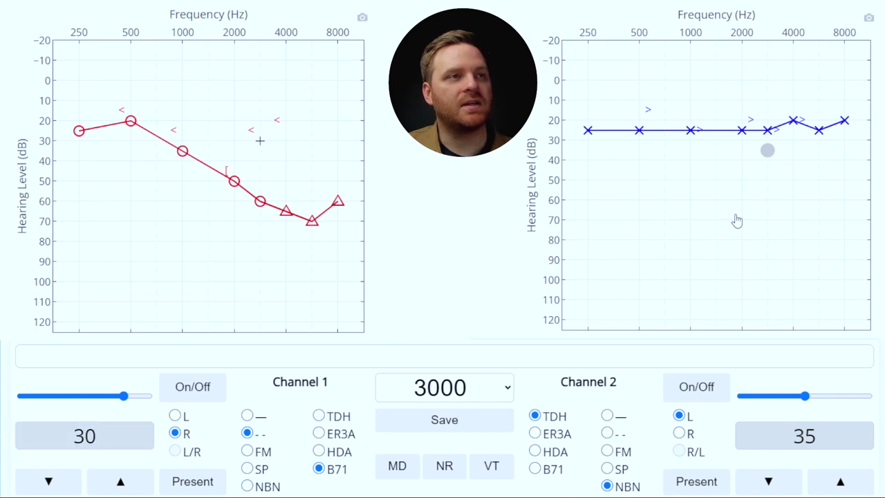
key("Up")
key("space")
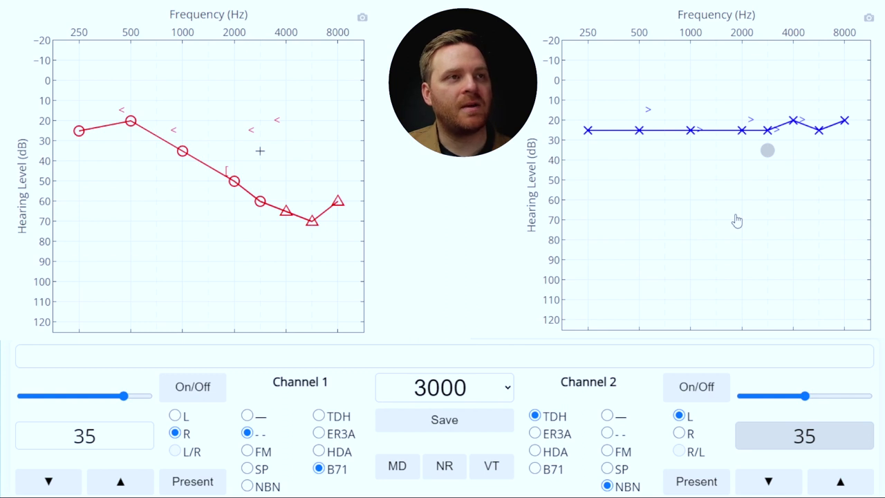
key("shift+Up")
key("space")
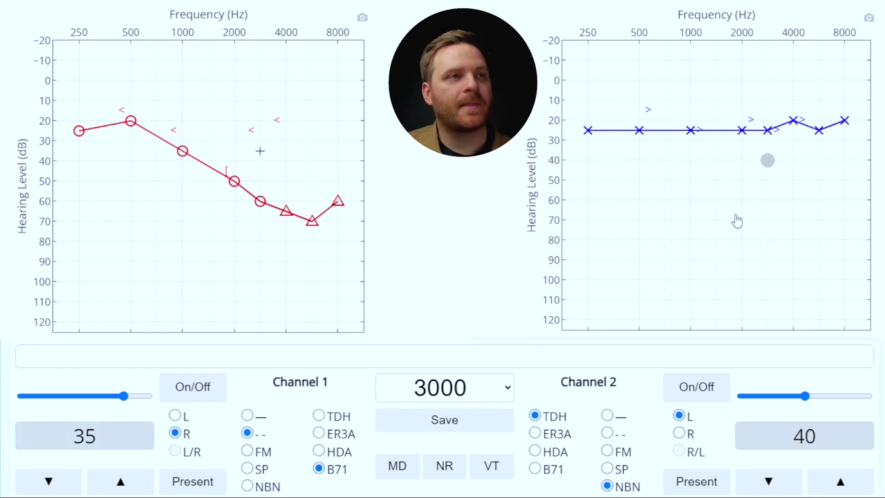
Present the 3000 Hz tone while alternately raising it to 40 and 45 dB and the masking to 45 and 50 dB.
key("Up")
key("space")
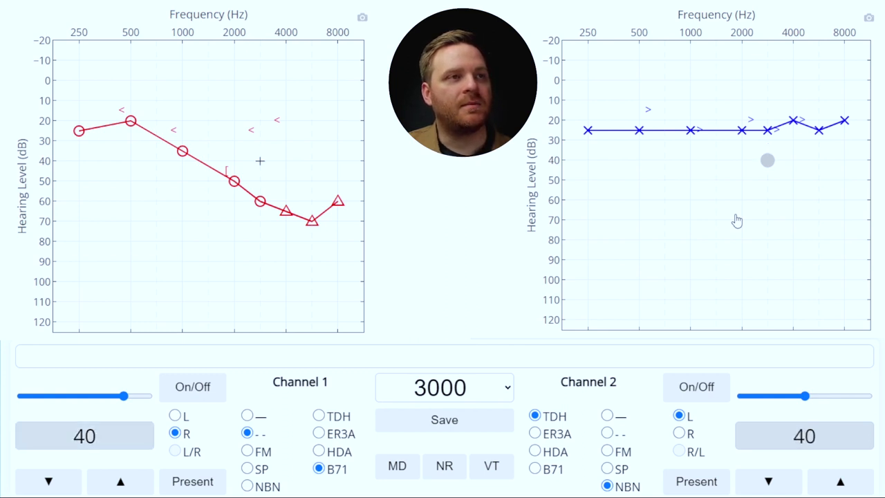
key("shift+Up")
key("space")
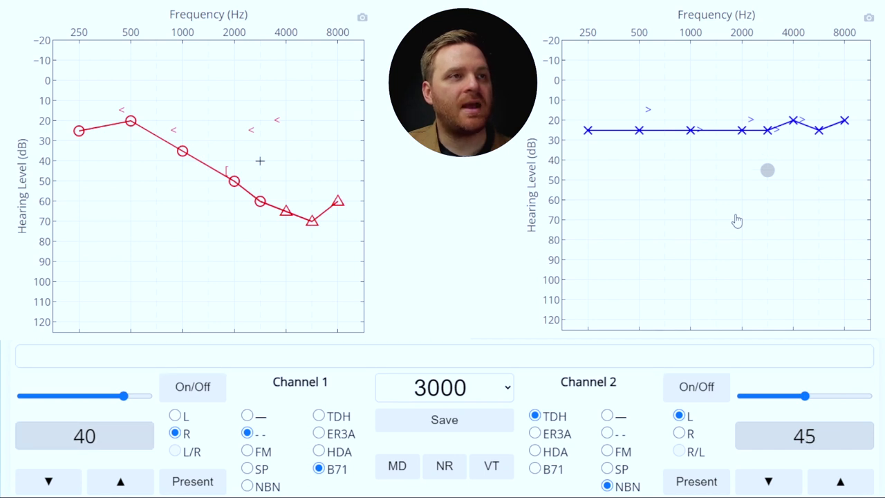
key("Up")
key("space")
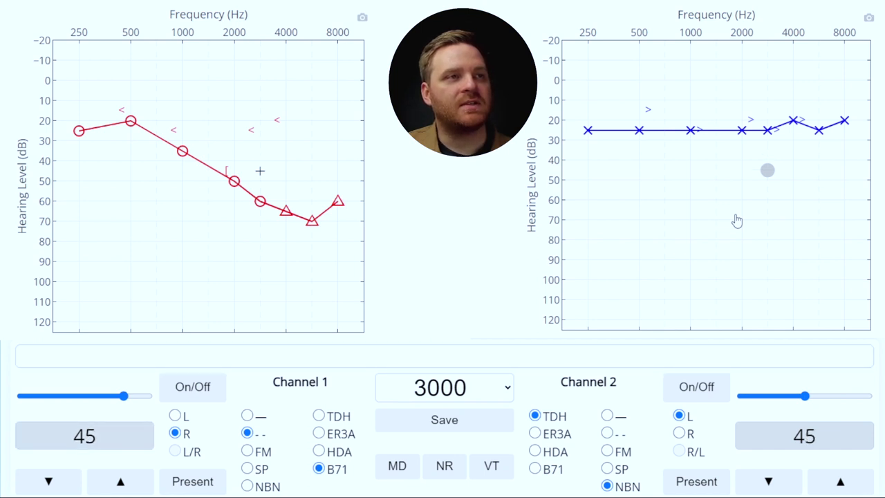
key("shift+Up")
key("space")
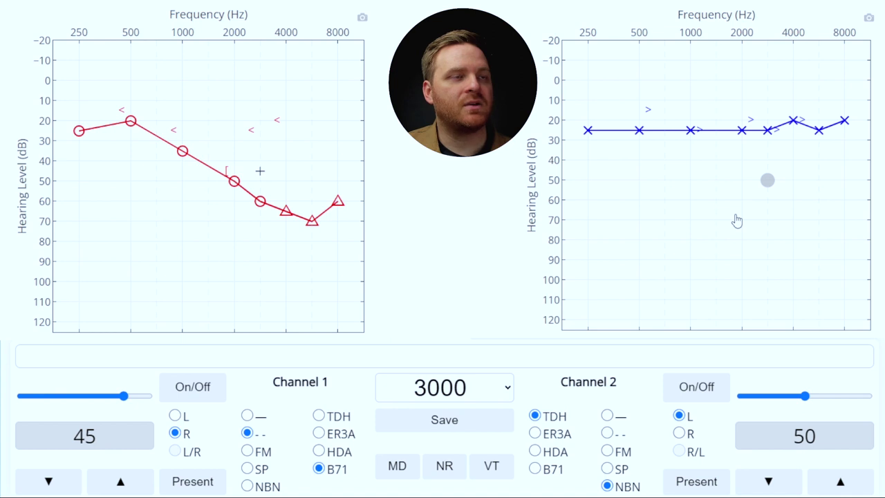
Present the 3000 Hz bone-conduction tone at 50 dB, raise the masking to 55 dB and present again, and retest at 55 dB.
key("Up")
key("space")
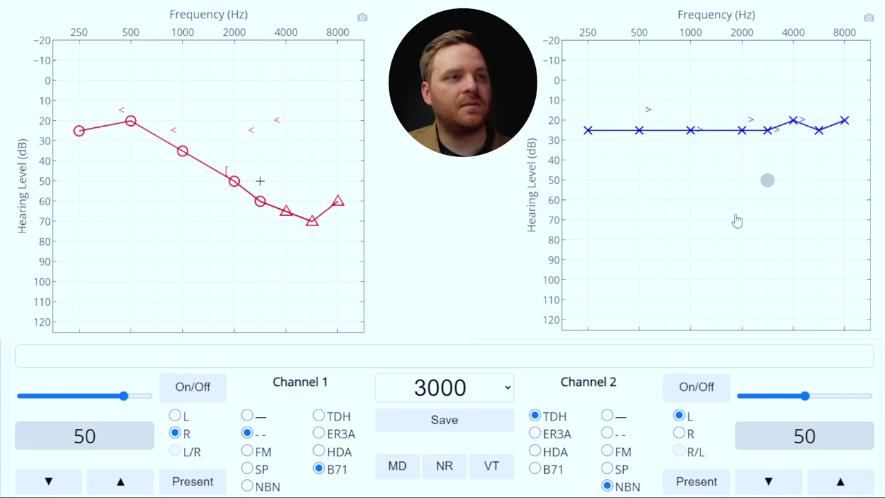
key("shift+Up")
key("space")
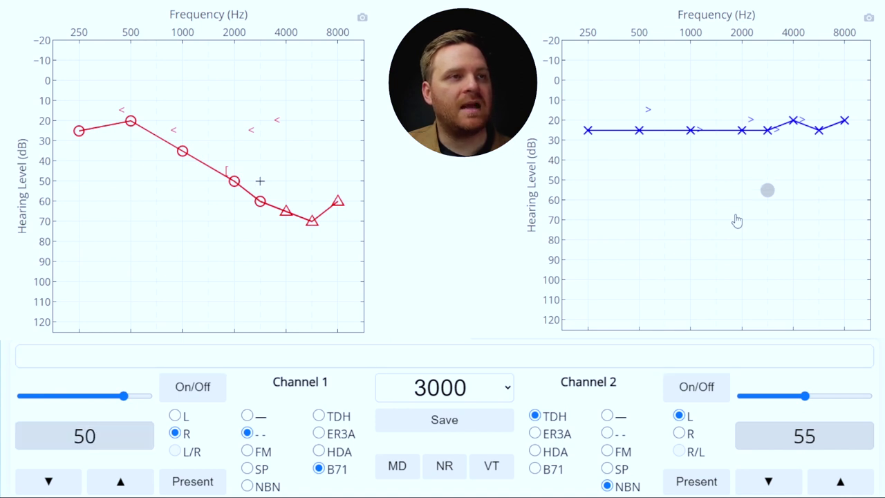
key("Up")
key("space")
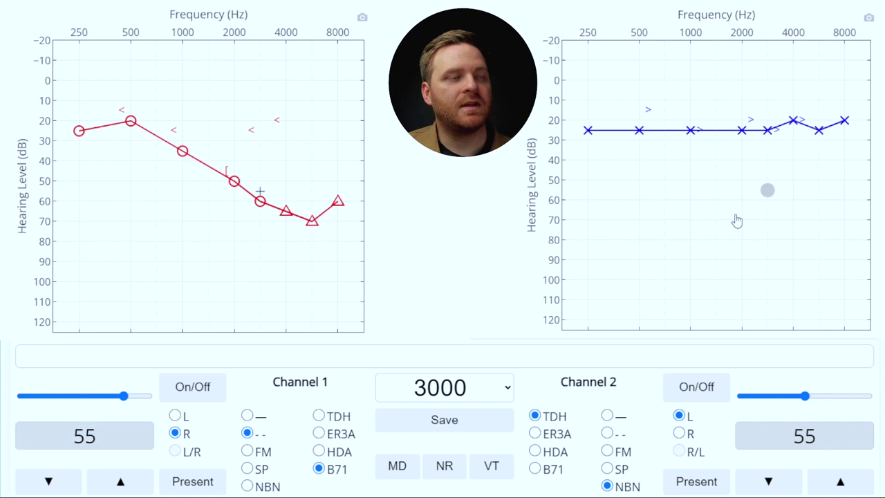
Raise the 3000 Hz masking to 60, 65 and 70 dB, presenting the 55 dB tone each time, and save the masked threshold.
key("shift+Up")
key("space")
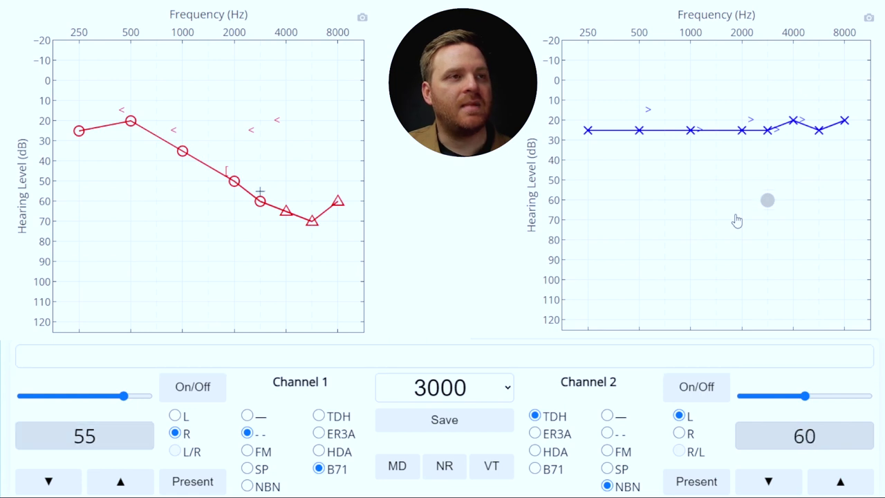
key("shift+Up")
key("space")
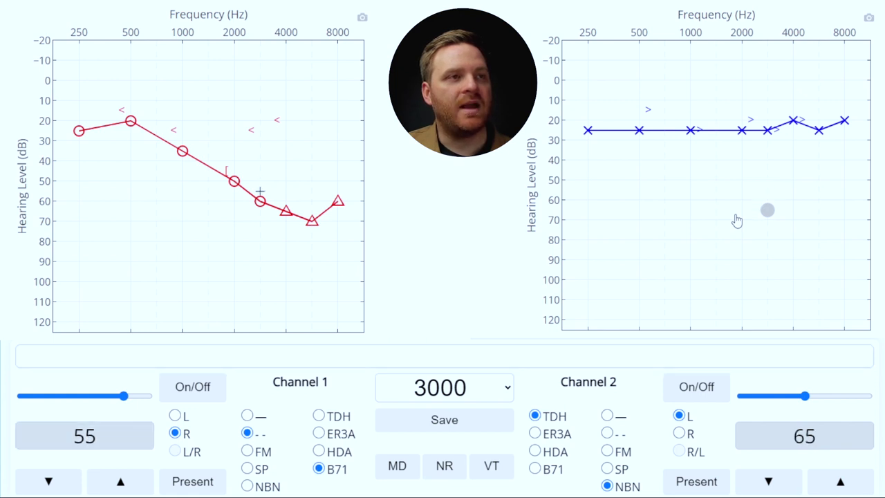
key("shift+Up")
key("space")
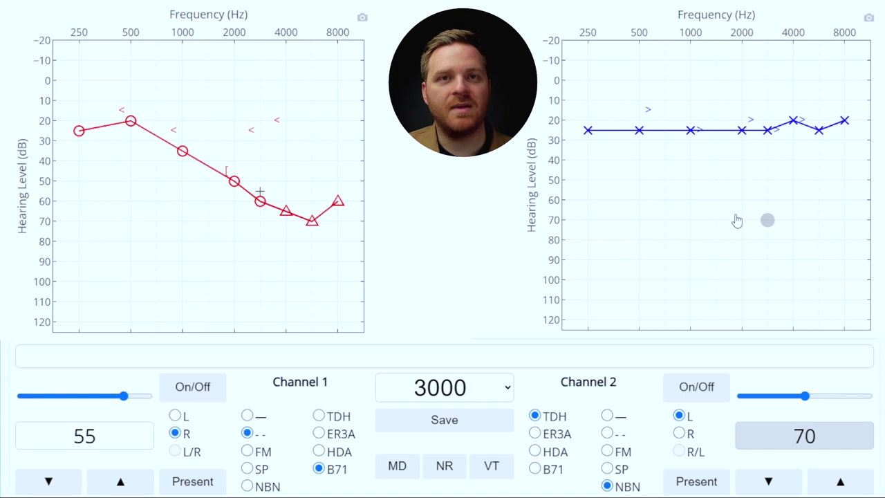
key("s")
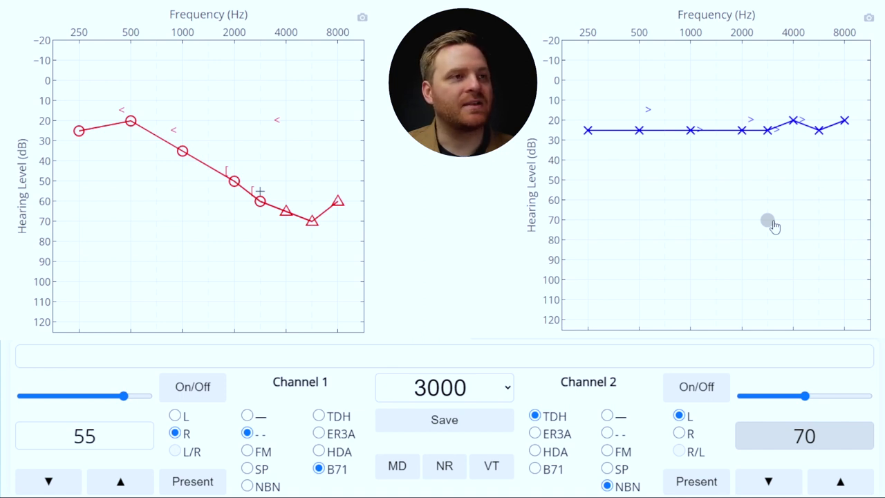
Switch to 4000 Hz and lower the right-ear bone-conduction tone to 20 dB and the masking level to 40 dB.
key("Right")
key("Down")
key("Down")
key("Down")
key("Down")
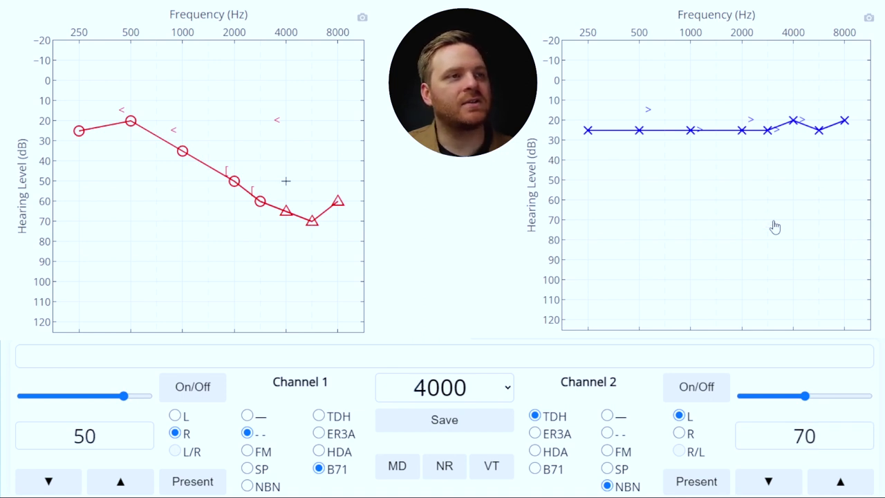
key("Down")
key("Down")
key("Down")
key("Page_Down")
key("Page_Down")
key("Page_Down")
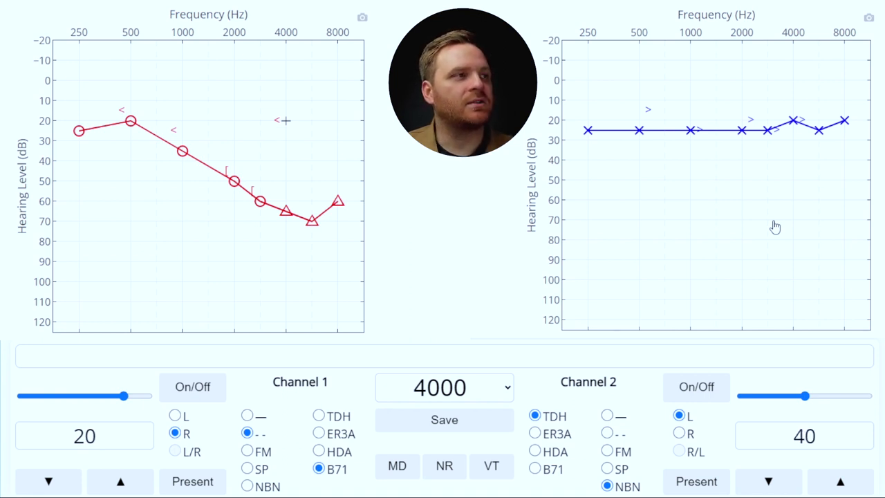
Start the left-ear masking noise at 4000 Hz, lower it to 20 dB, and raise it to 30 dB.
key("space")
key("Down")
key("Down")
key("Down")
key("Down")
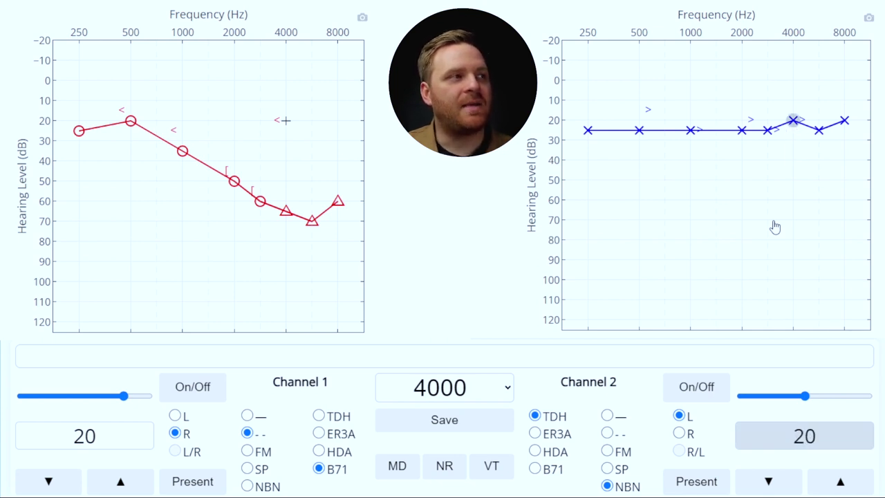
key("Page_Up")
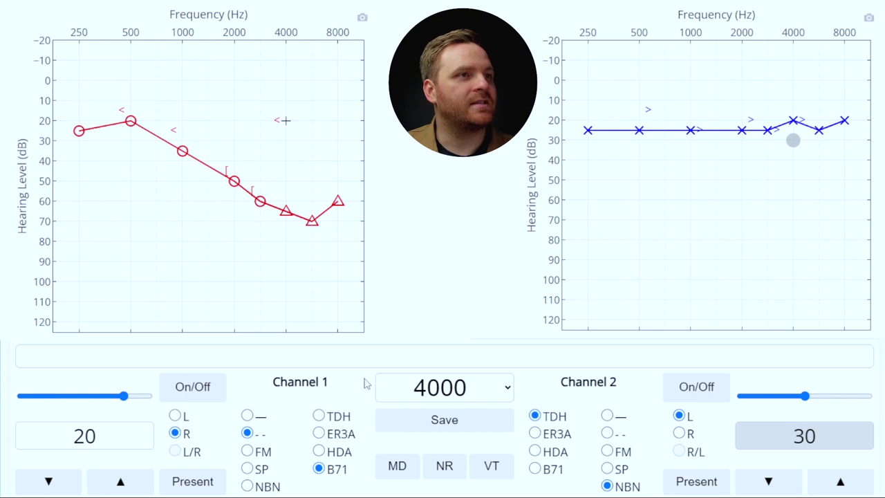
Present the 4000 Hz bone-conduction tone at 20 and 30 dB, raise the masking to 40 dB, and present the tone again.
key("space")
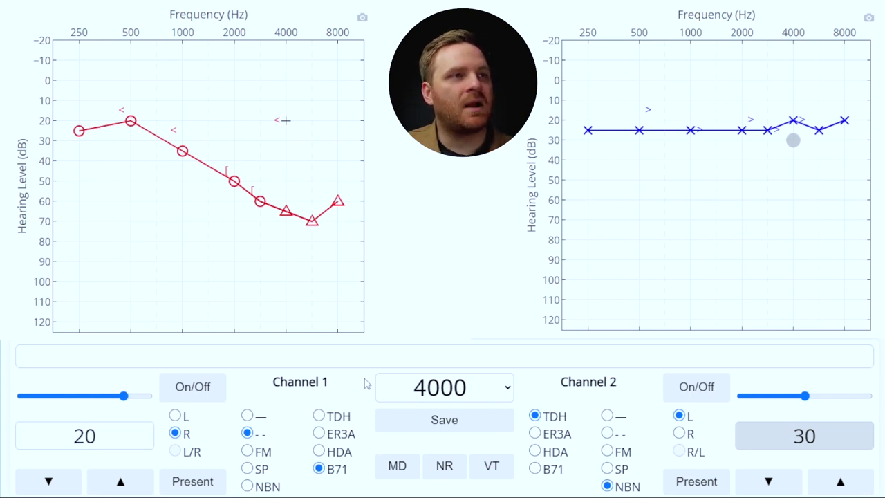
key("Up")
key("Up")
key("space")
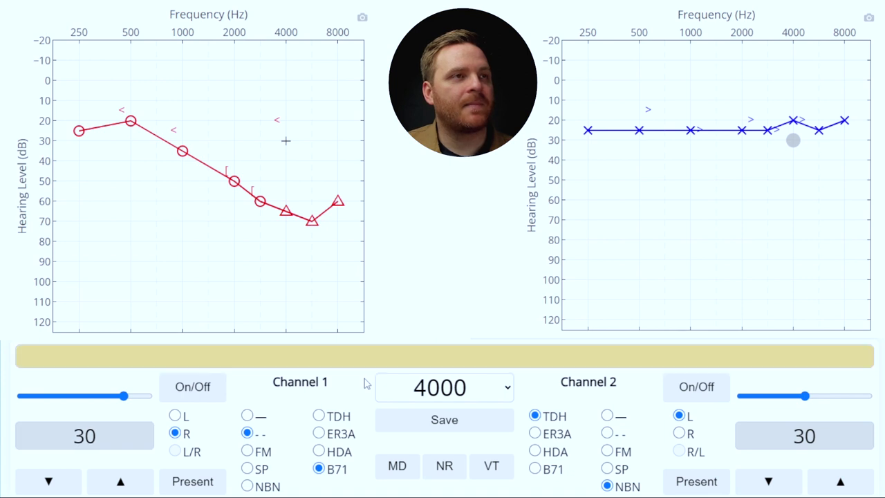
key("Page_Up")
key("Page_Up")
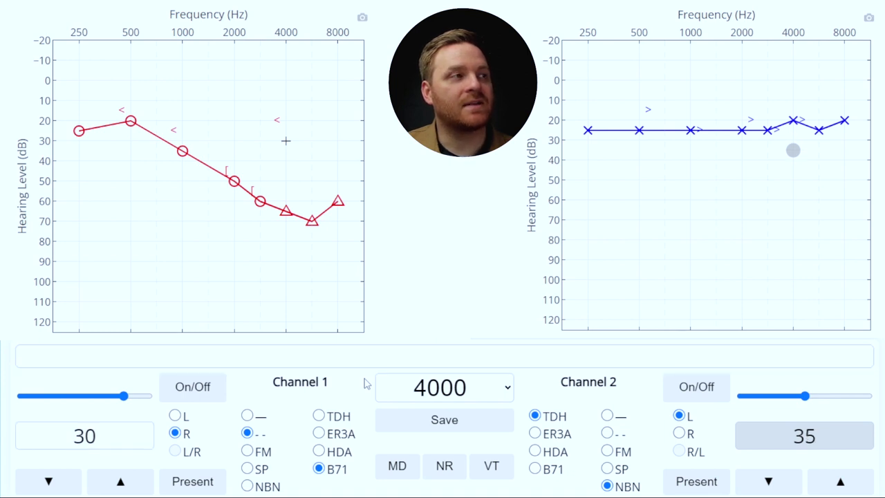
key("space")
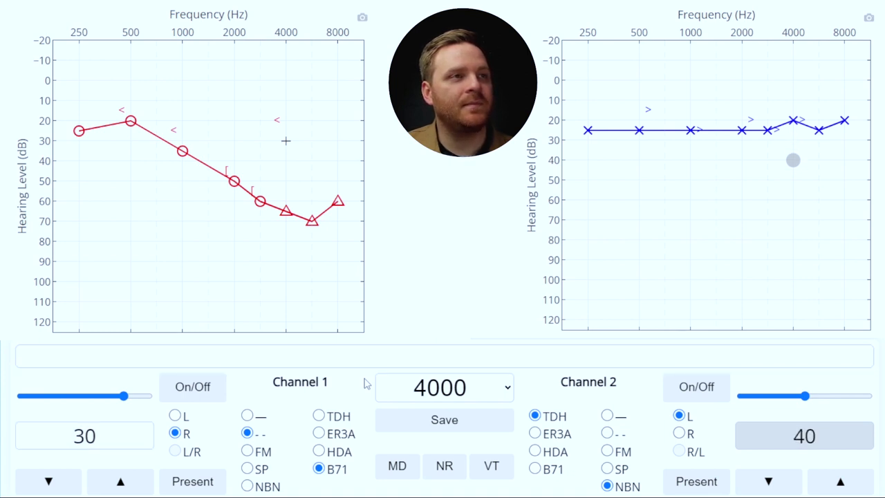
Present the 4000 Hz tone at 40 dB, raise the masking to 50 dB, and present the tone again.
key("Up")
key("Up")
key("space")
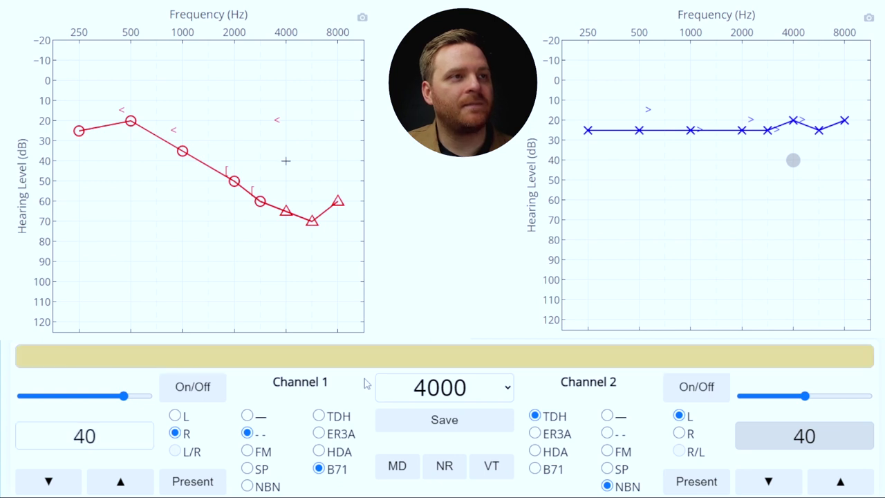
key("Page_Up")
key("Page_Up")
key("space")
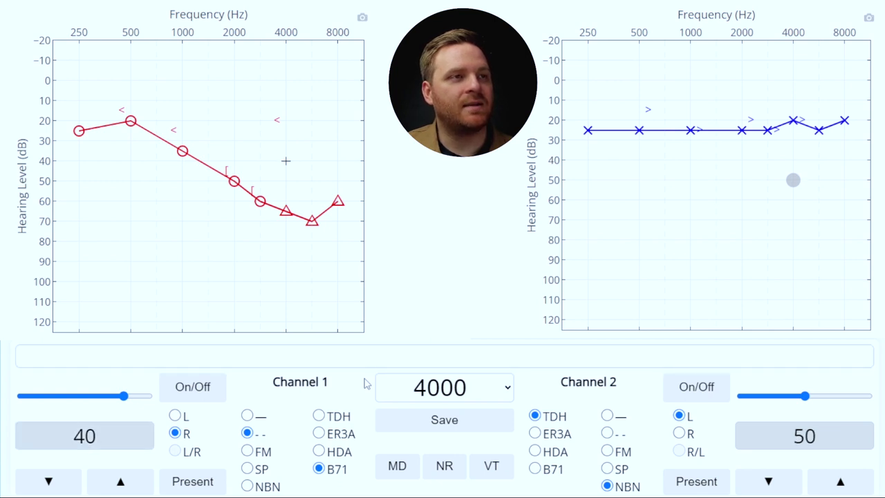
Present the 4000 Hz tone at 50 dB, raise the masking to 60 dB, and present the tone again.
key("Up")
key("Up")
key("space")
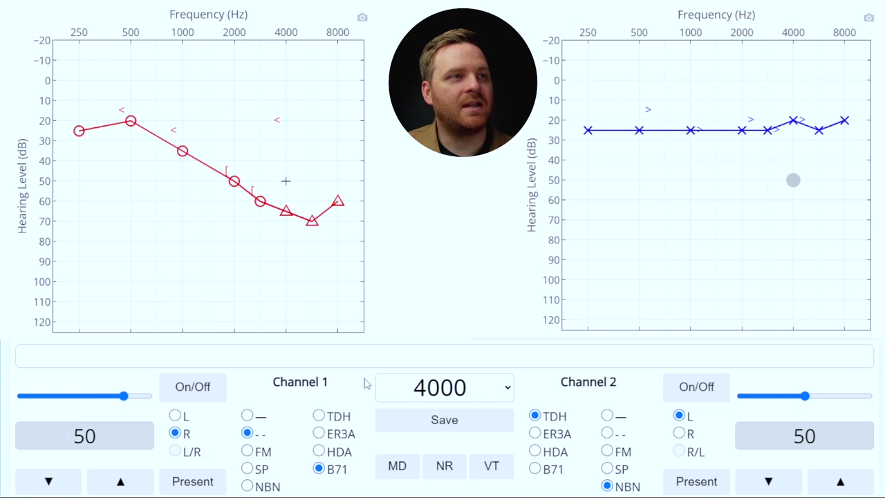
key("Page_Up")
key("Page_Up")
key("space")
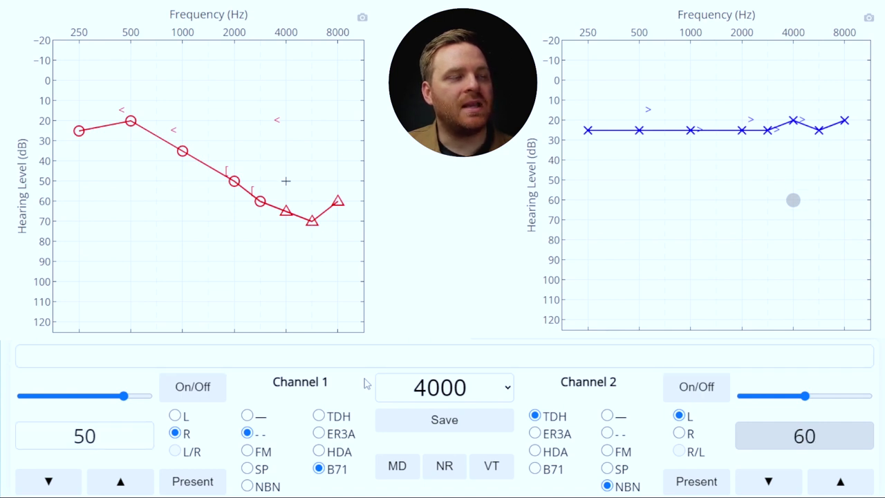
Present the 4000 Hz tone at 55 and 60 dB, raise the masking to 65 dB and present again, and retest at 65 dB.
key("Up")
key("space")
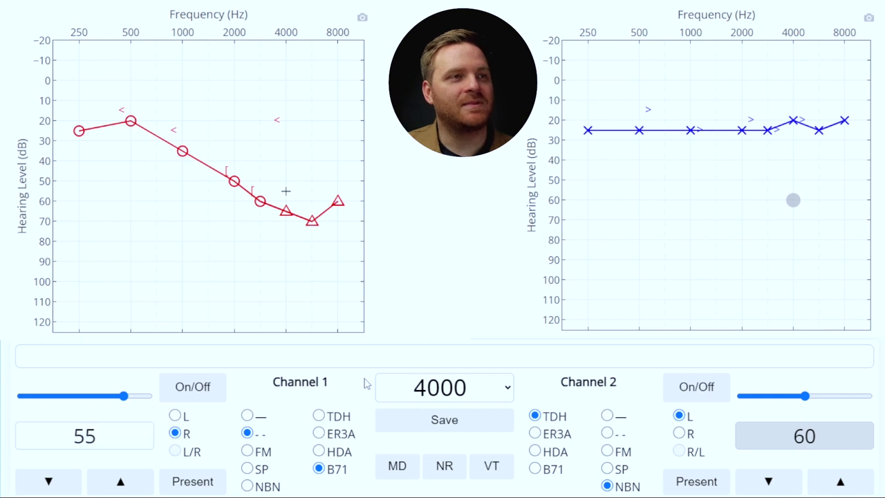
key("Up")
key("space")
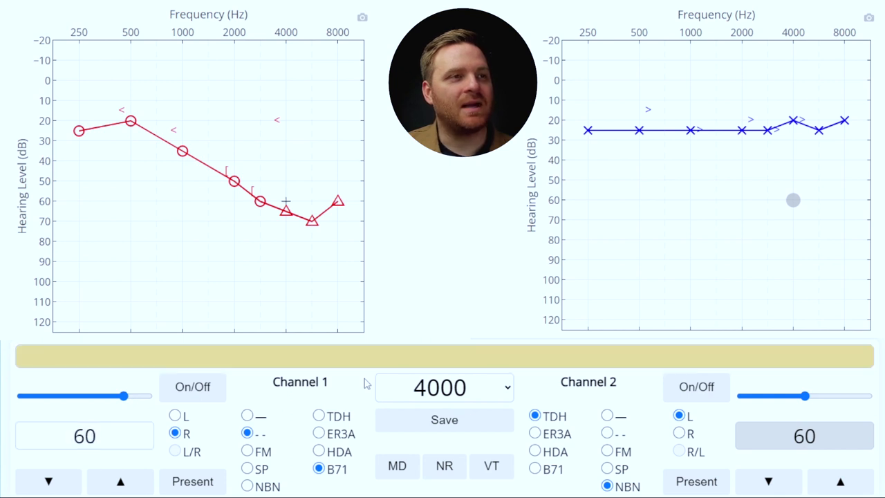
key("Page_Up")
key("space")
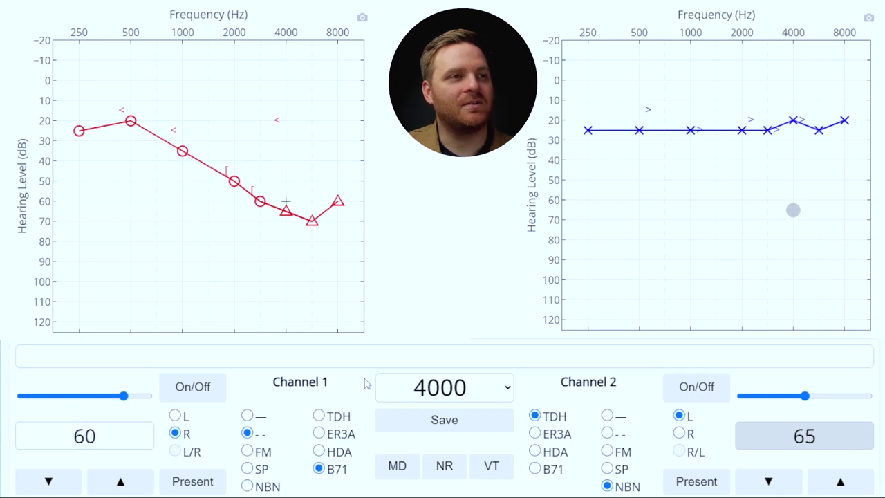
key("Up")
key("space")
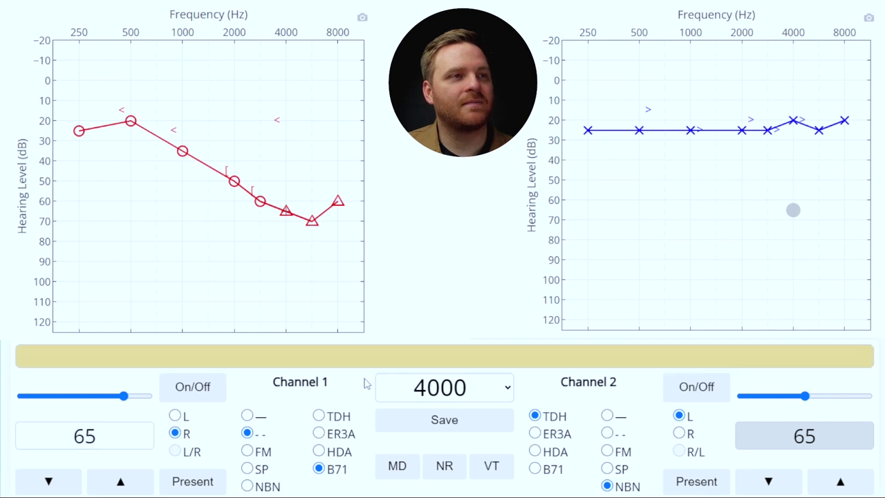
Raise the 4000 Hz masking to 70, 75 and 80 dB, presenting the 65 dB tone each time, and save the masked threshold.
key("Page_Up")
key("space")
key("Page_Up")
key("space")
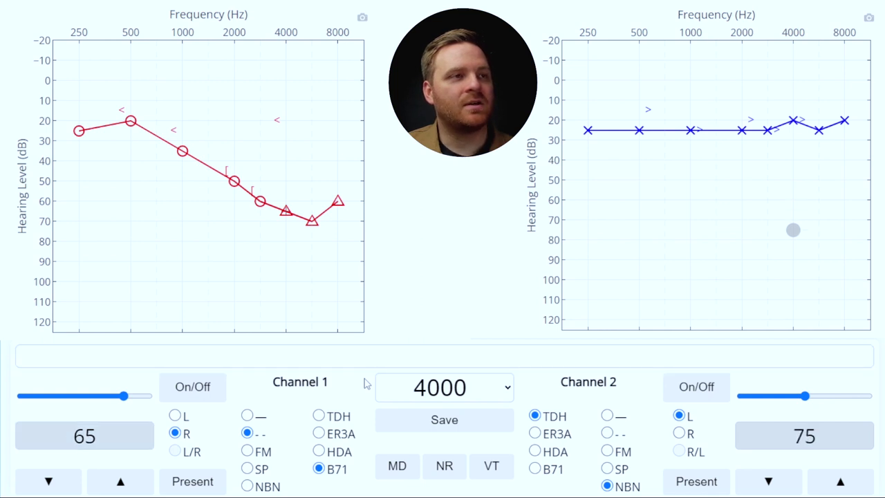
key("Page_Up")
key("space")
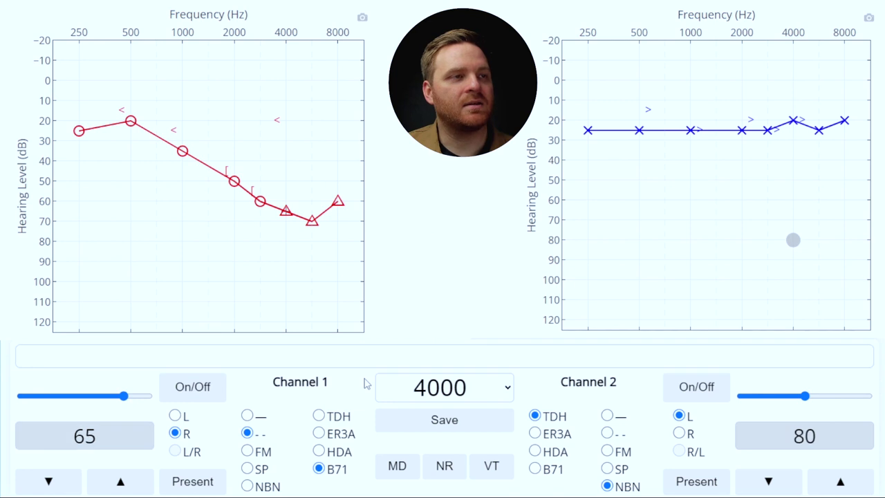
key("s")
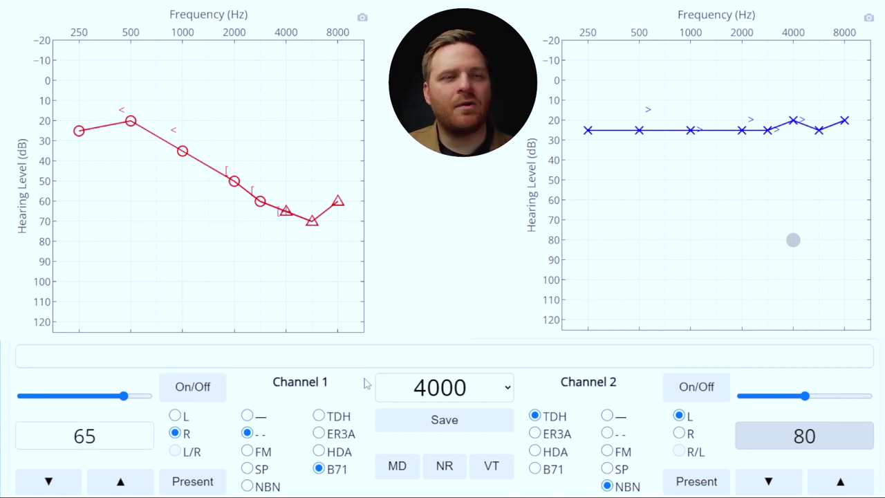